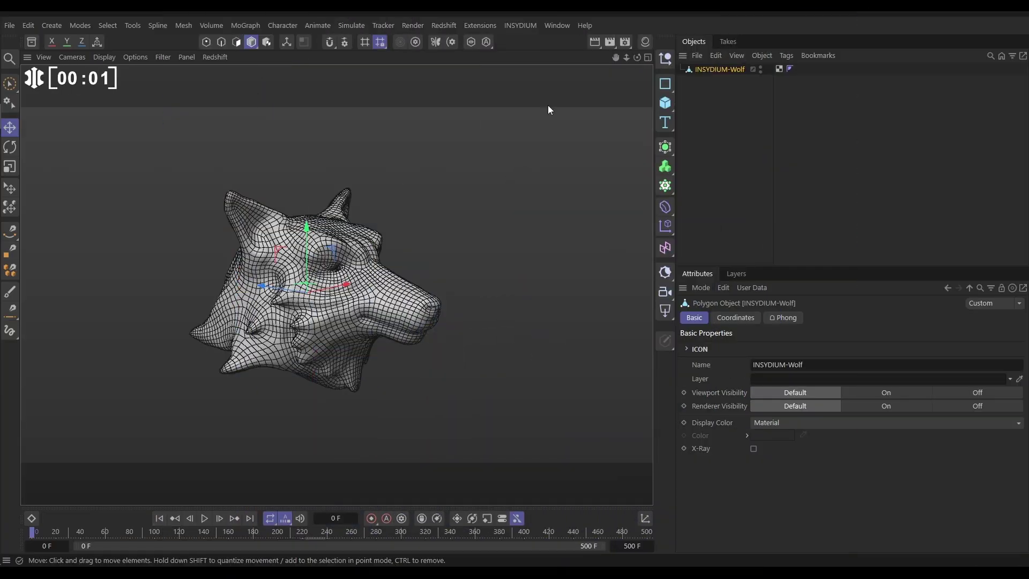
Step: Add a Taiao toTree branch generator to the scene
click(520, 25)
mouse_move(530, 98)
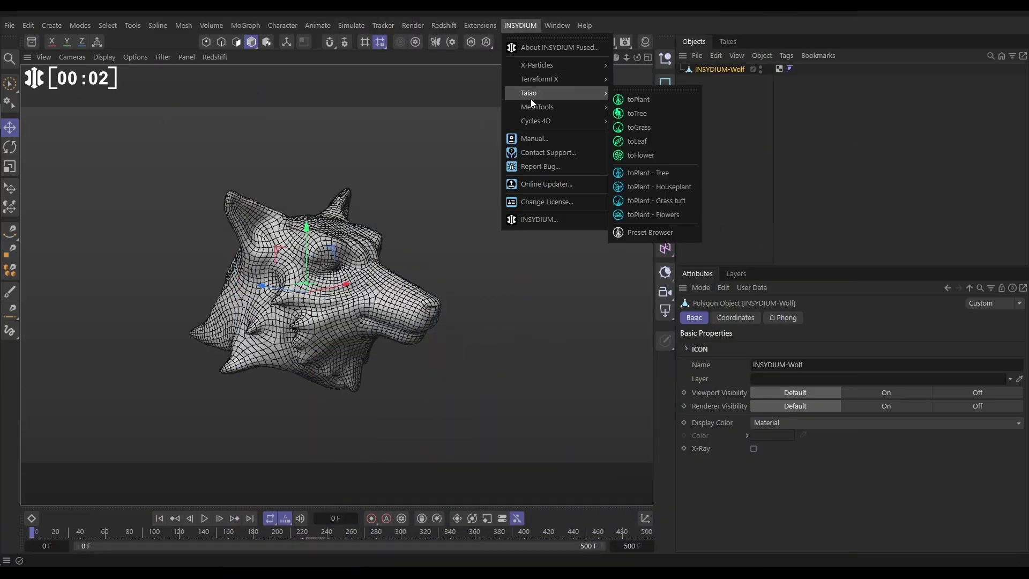
click(639, 112)
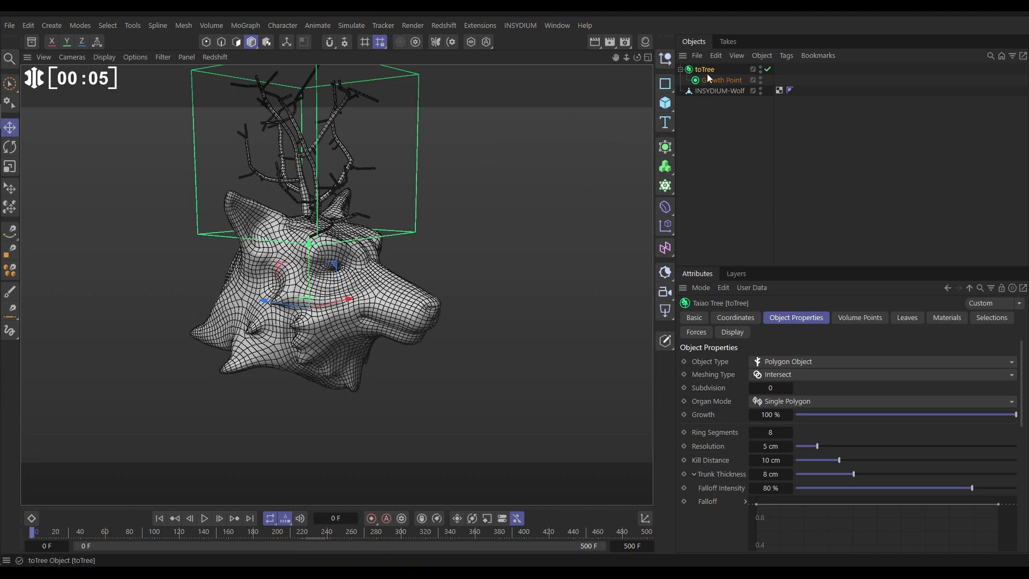
Step: Show the tree's attraction points in the viewport and hide the wolf mesh
click(732, 332)
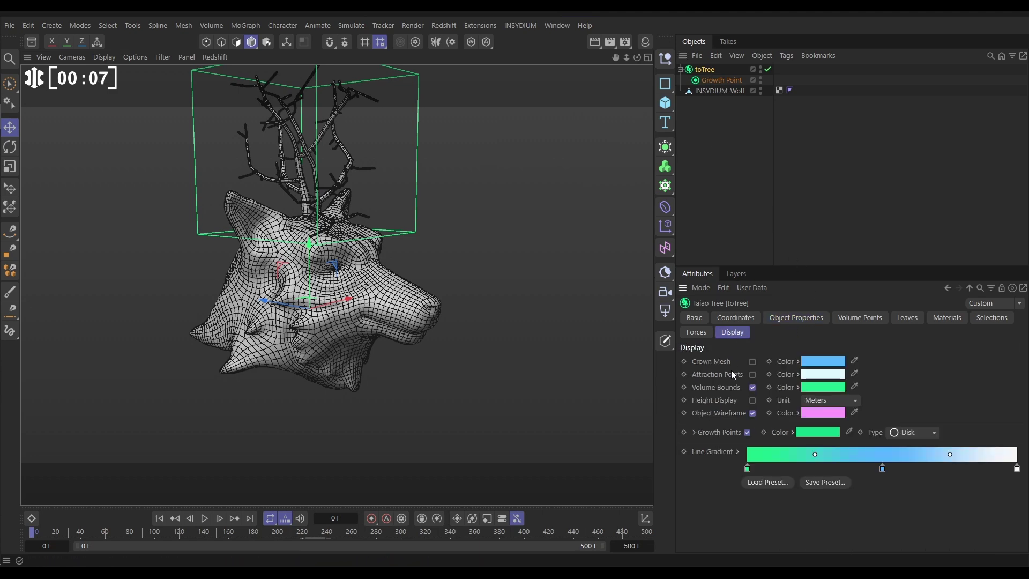
click(752, 374)
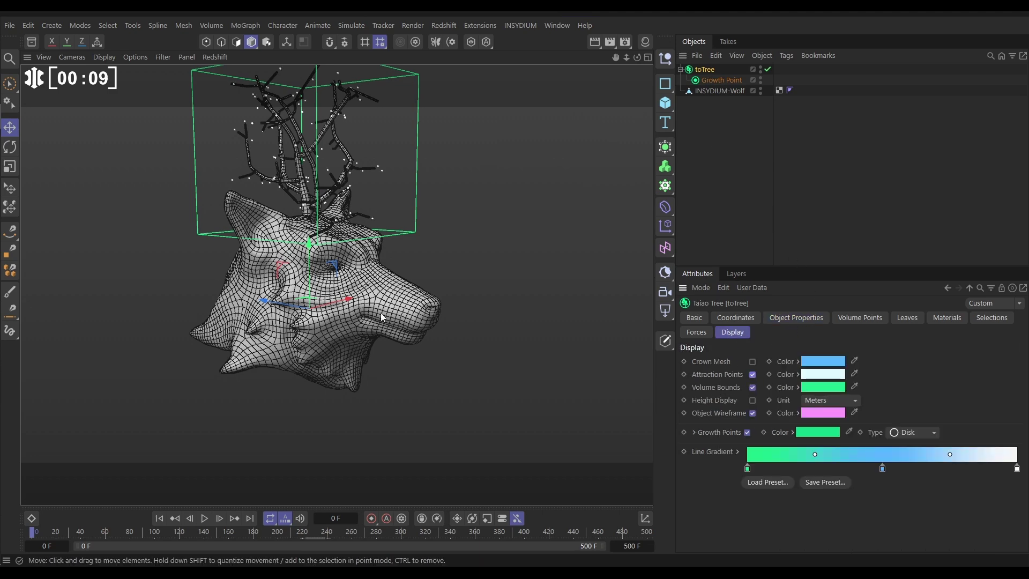
click(760, 88)
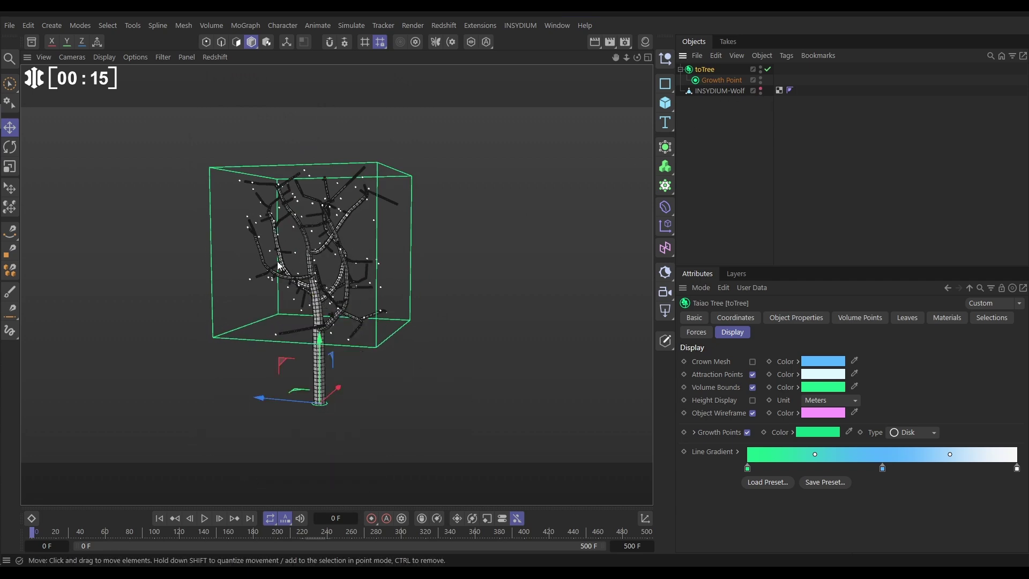
alt+drag(278, 264, 311, 263)
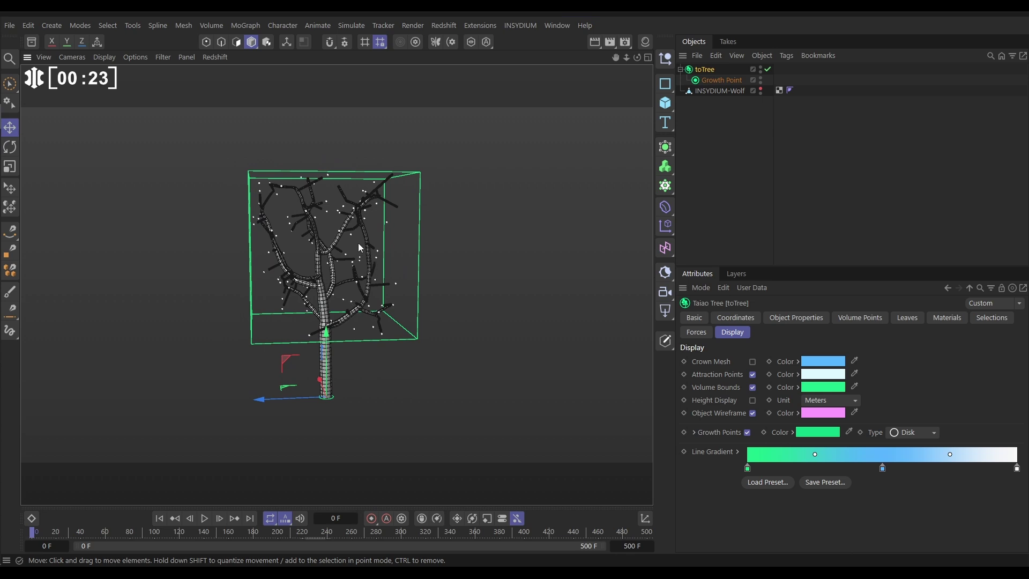
alt+drag(342, 272, 327, 247)
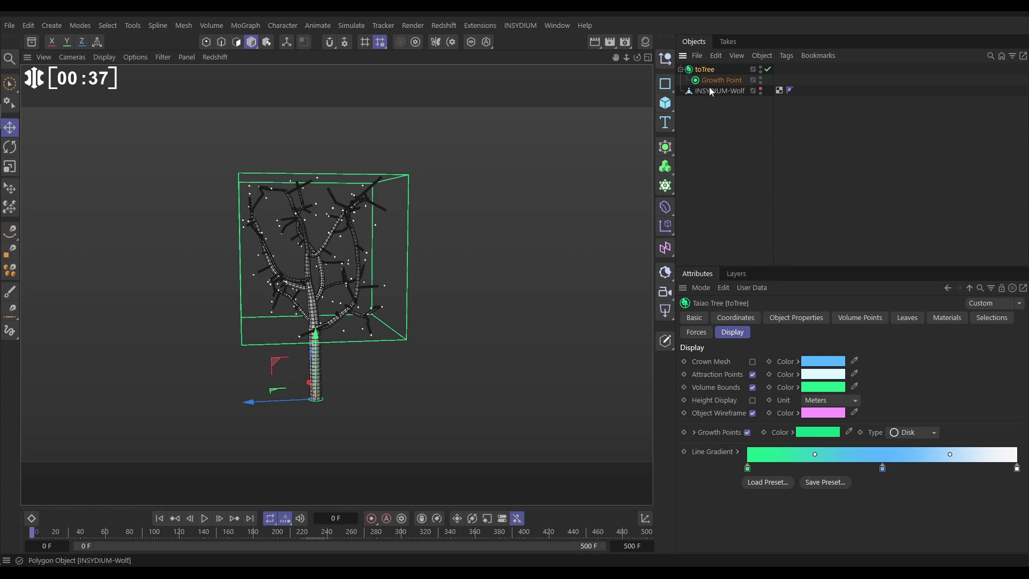
Step: Generate the tree's attraction points from Volume Objects using the INSYDIUM-Wolf mesh
click(852, 318)
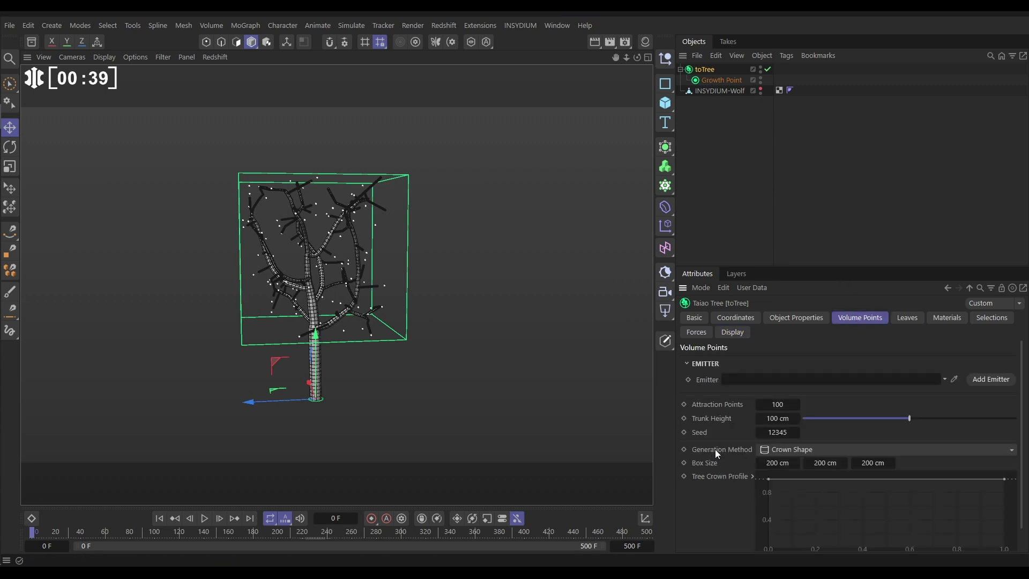
click(797, 449)
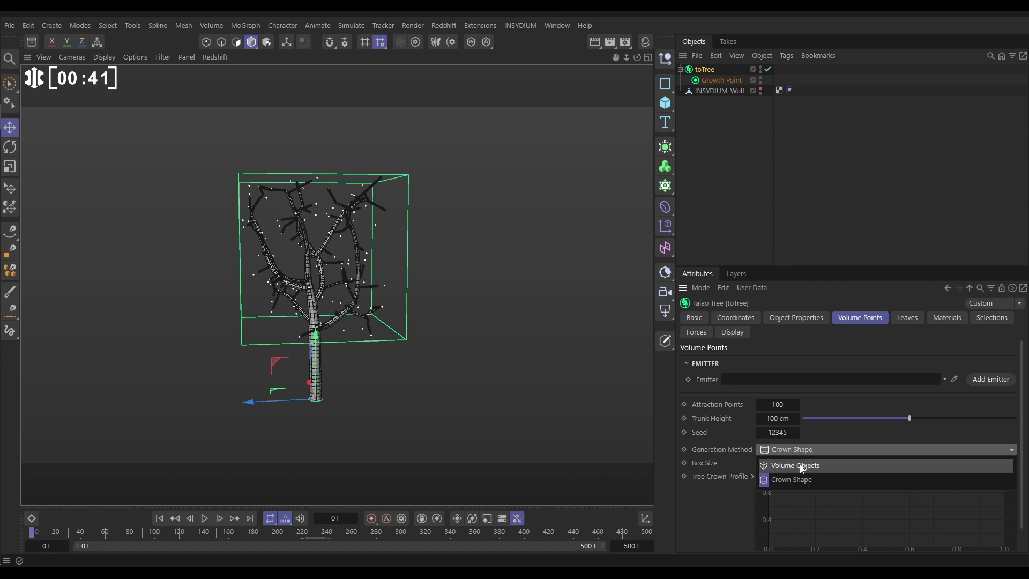
click(802, 467)
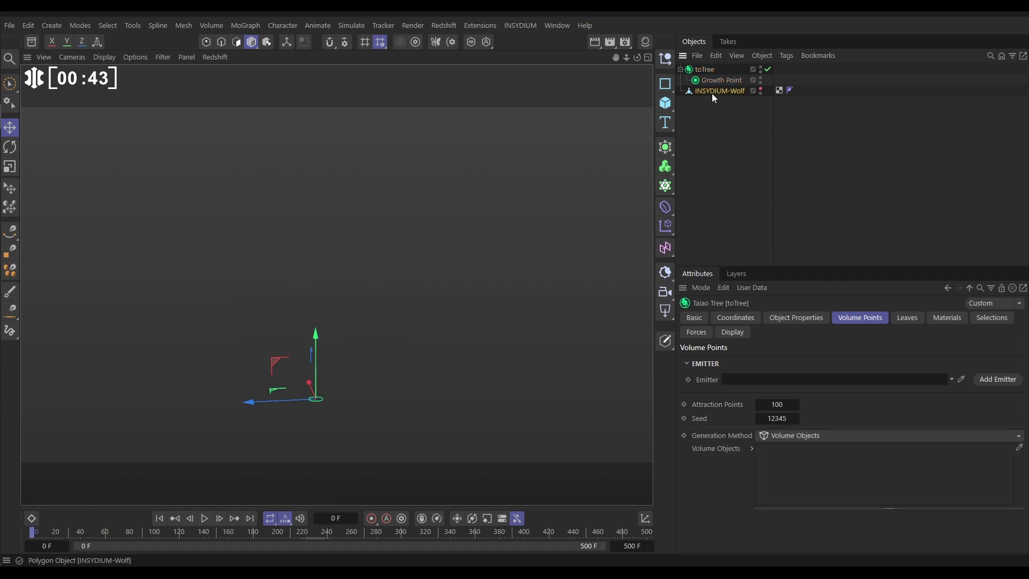
drag(712, 91, 823, 470)
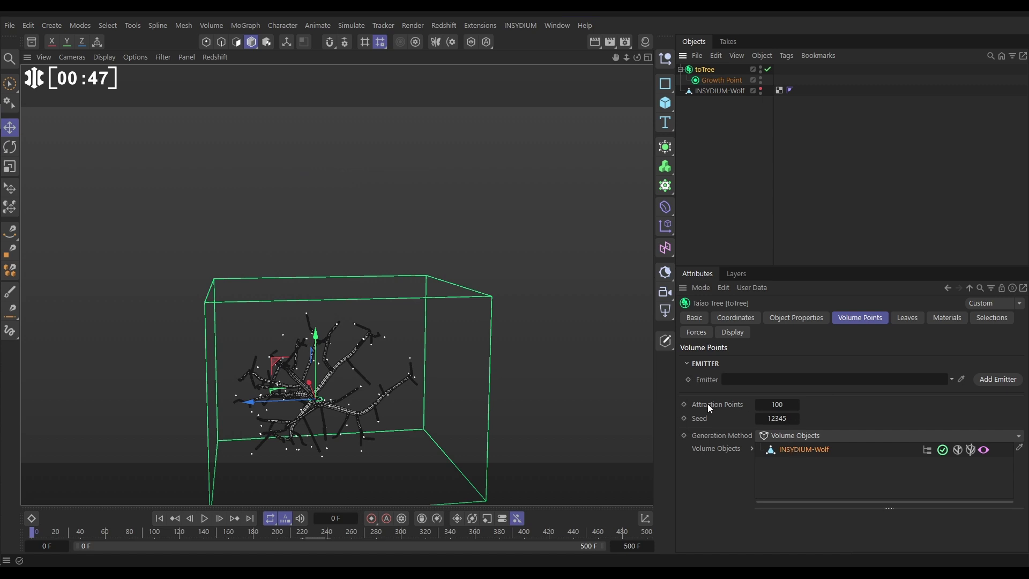
alt+middle_drag(365, 411, 368, 368)
alt+drag(367, 368, 326, 330)
Step: Raise the attraction point count to 1000 for a dense branch network
click(778, 405)
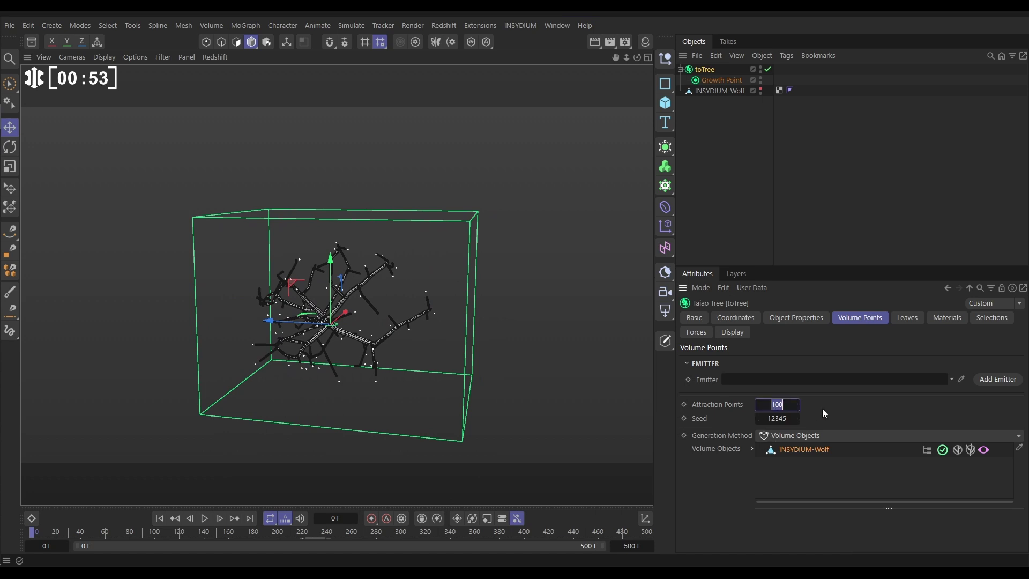
text(1000)
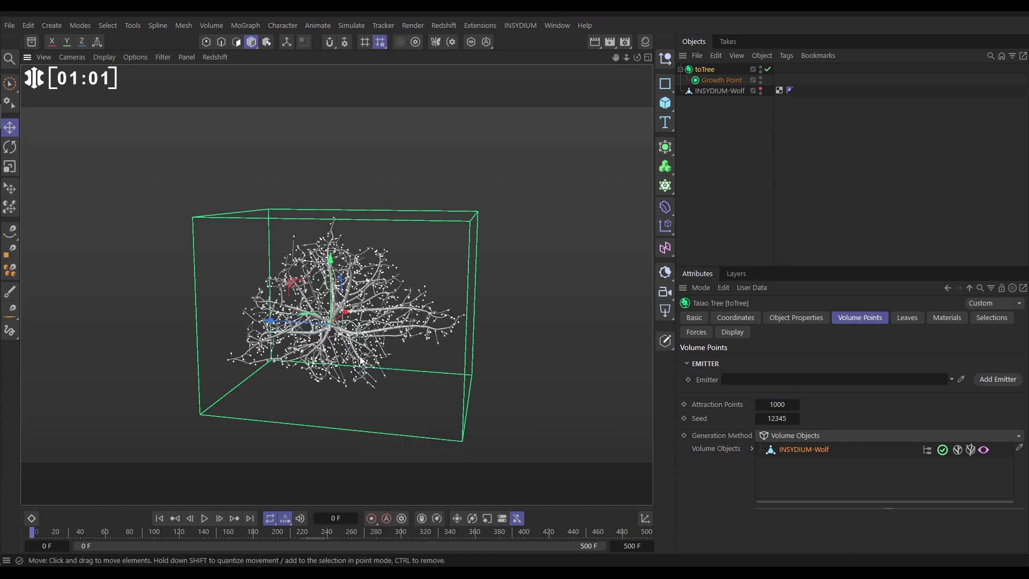
click(460, 140)
mouse_move(375, 321)
alt+mouse_down()
mouse_move(461, 323)
mouse_move(524, 351)
mouse_move(410, 344)
mouse_move(370, 315)
alt+mouse_up()
scroll(394, 331, up, 5)
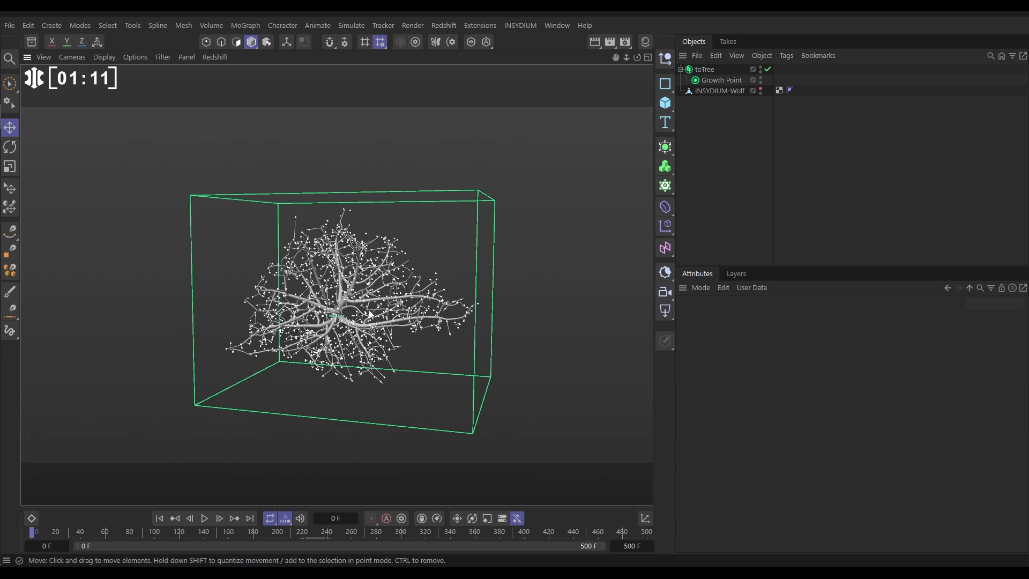
click(712, 72)
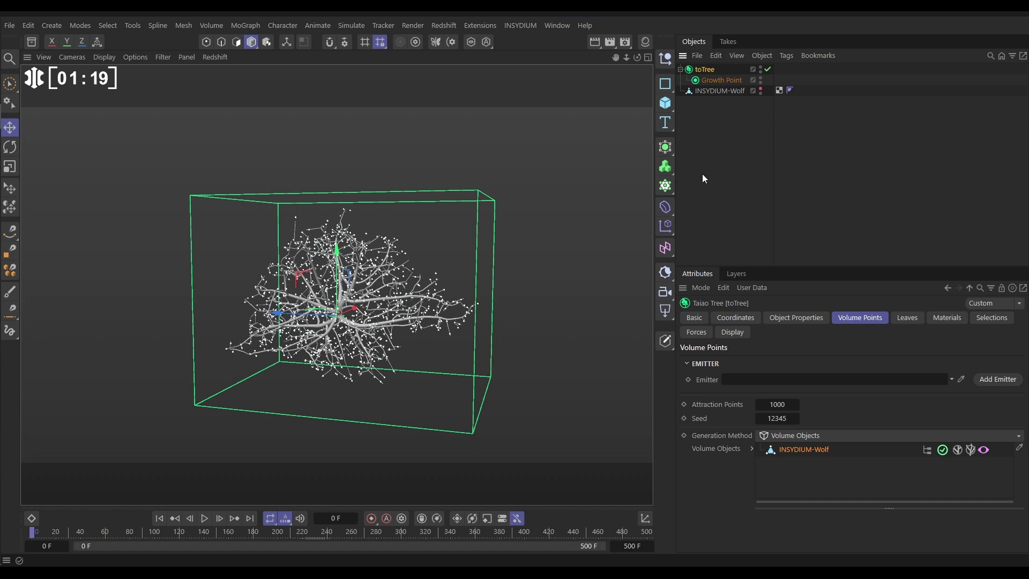
Step: Output toTree as a Spline Object, make it editable with C, and set B-Spline interpolation
click(793, 318)
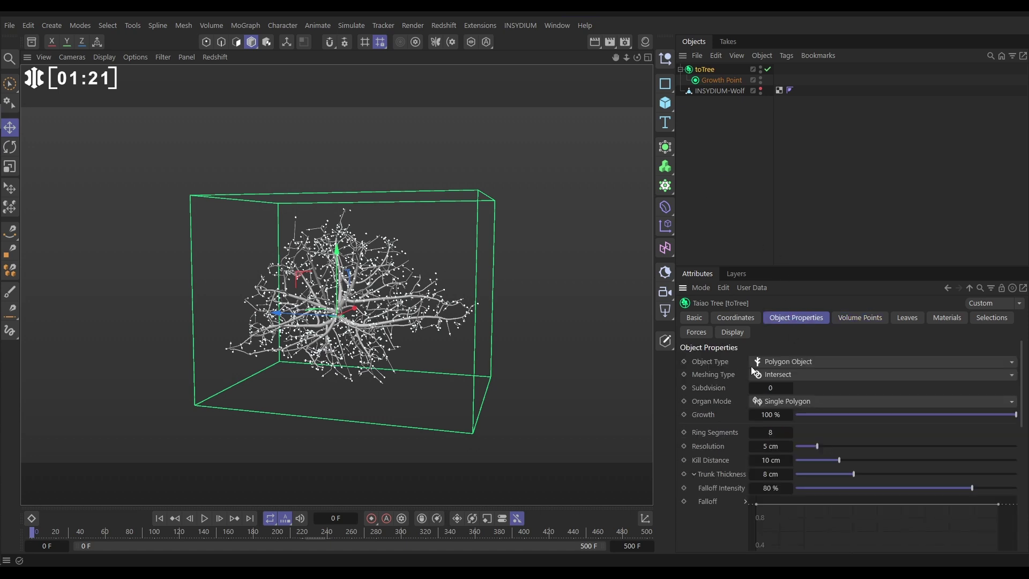
click(785, 361)
click(784, 402)
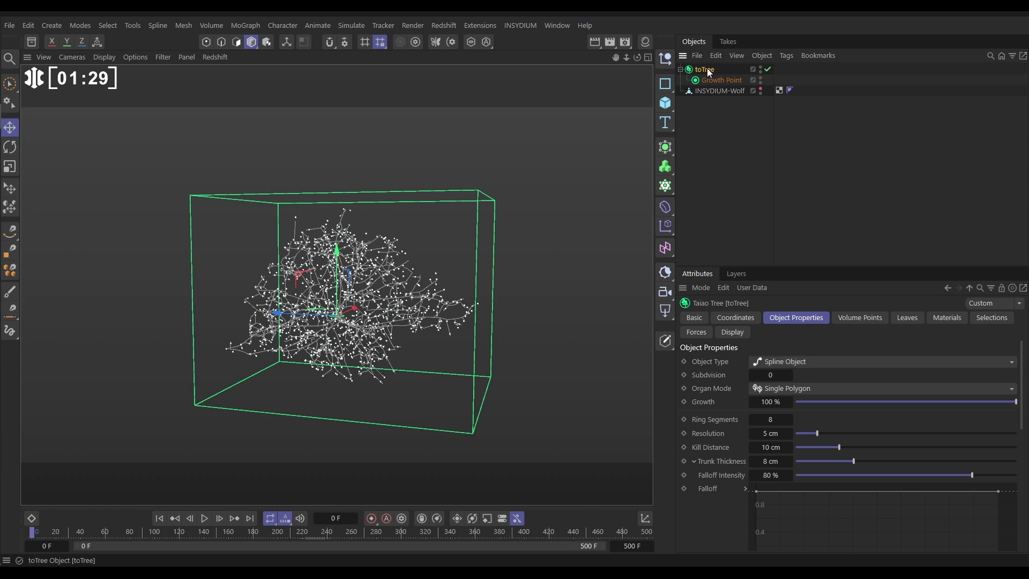
key(c)
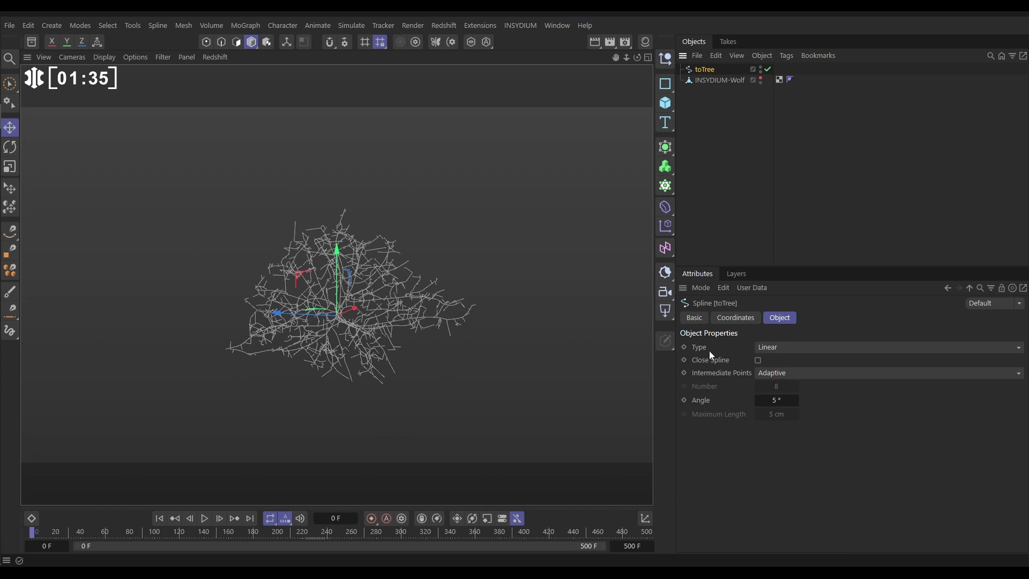
click(762, 346)
click(784, 400)
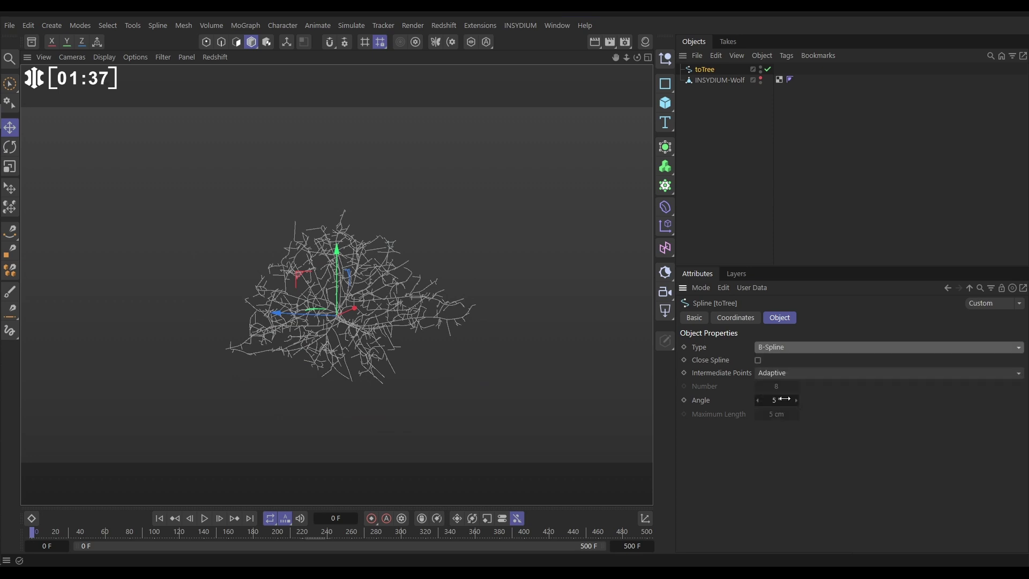
scroll(450, 324, up, 3)
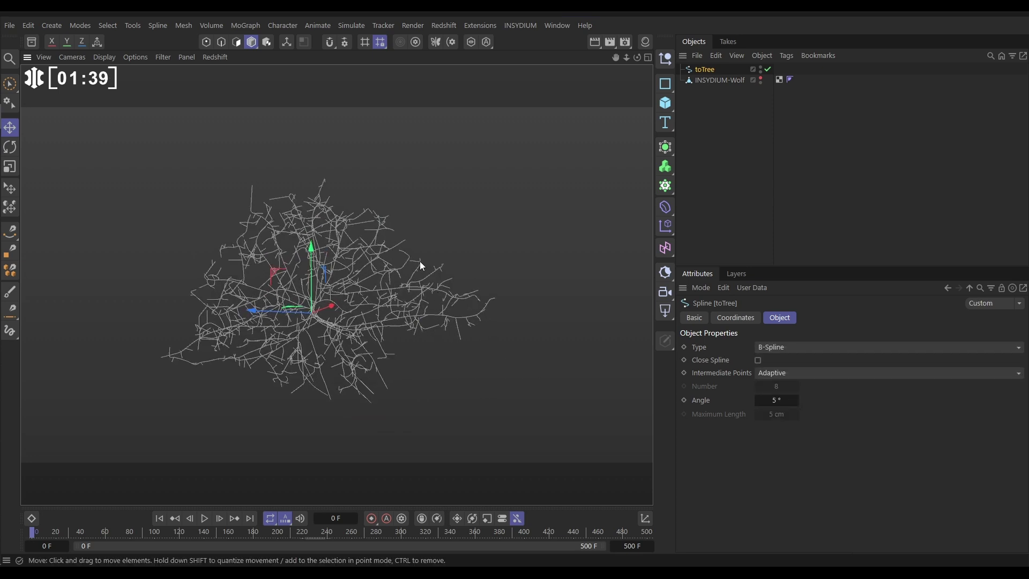
Step: Unhide INSYDIUM-Wolf and enable X-Ray on it so the spline branches show through
click(427, 315)
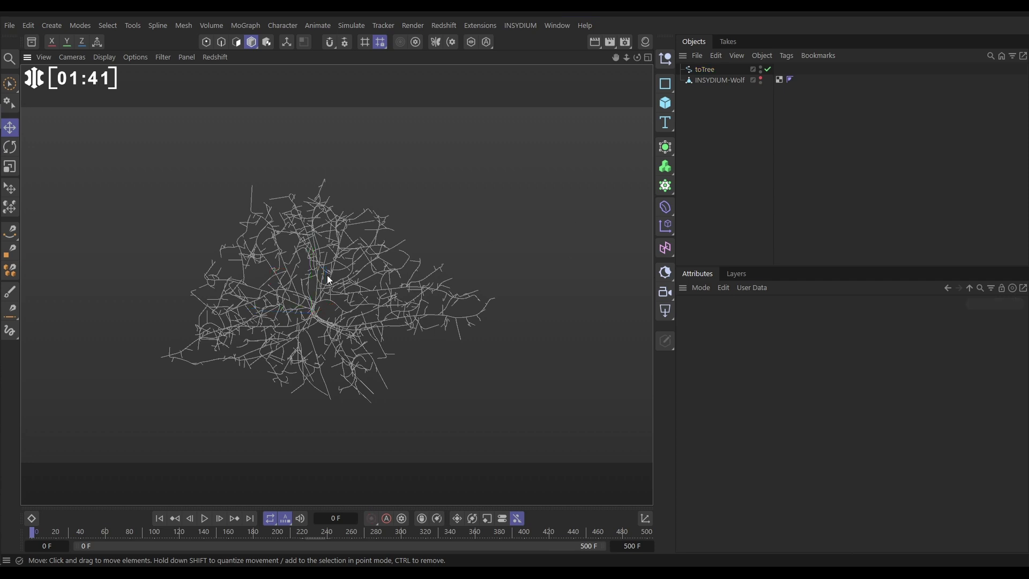
mouse_move(327, 275)
alt+mouse_down()
mouse_move(463, 296)
mouse_move(333, 281)
alt+mouse_up()
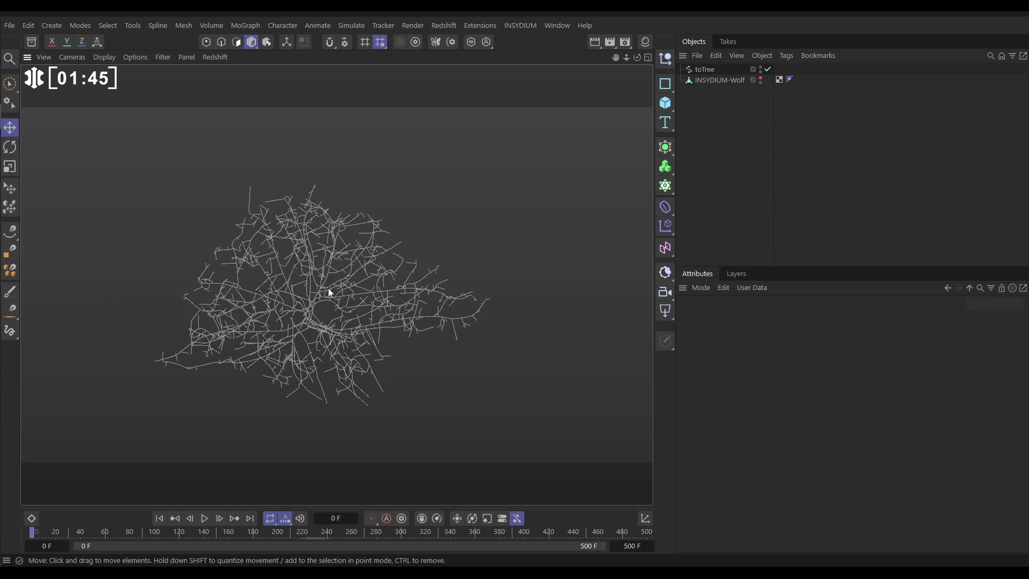
click(762, 78)
click(718, 80)
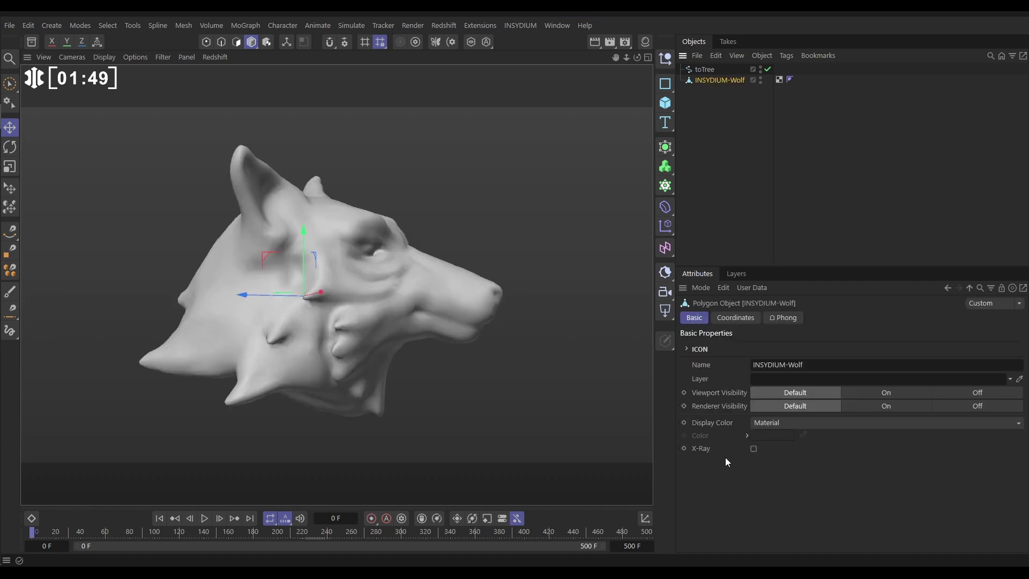
click(753, 449)
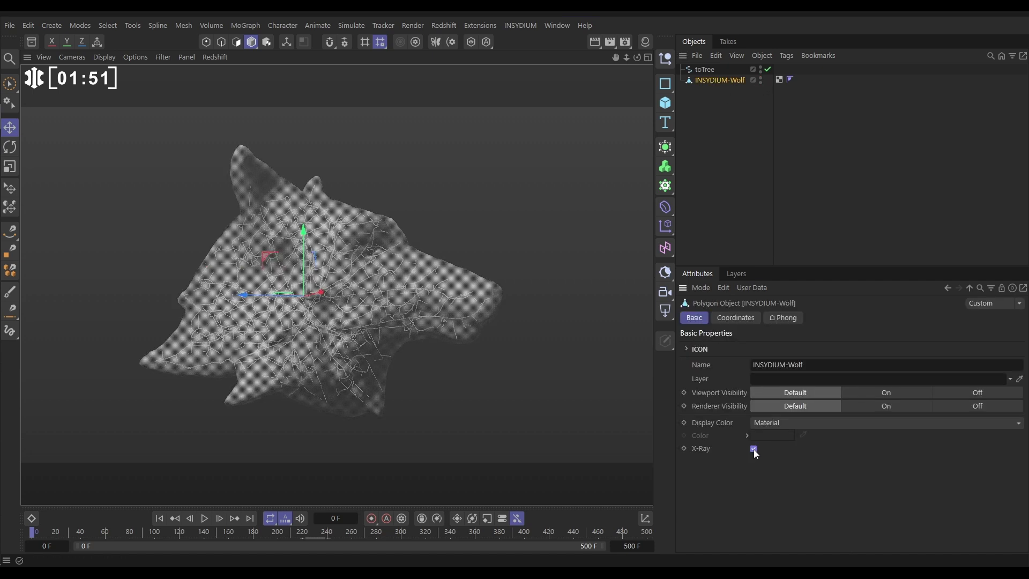
click(519, 245)
alt+drag(482, 257, 298, 298)
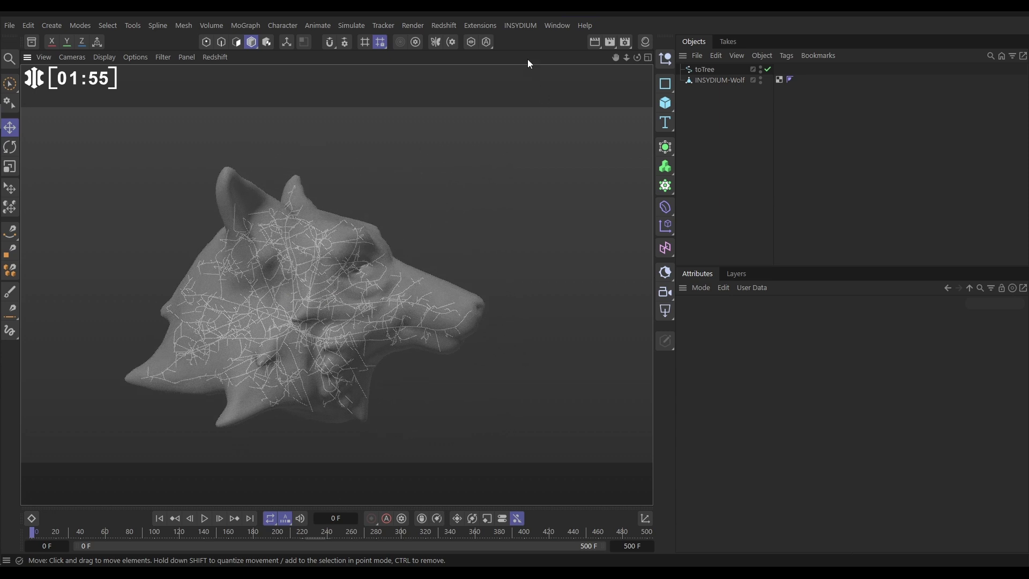
Step: Add an xpEmitter with Object shape that emits from the edges of toTree
click(519, 26)
mouse_move(578, 65)
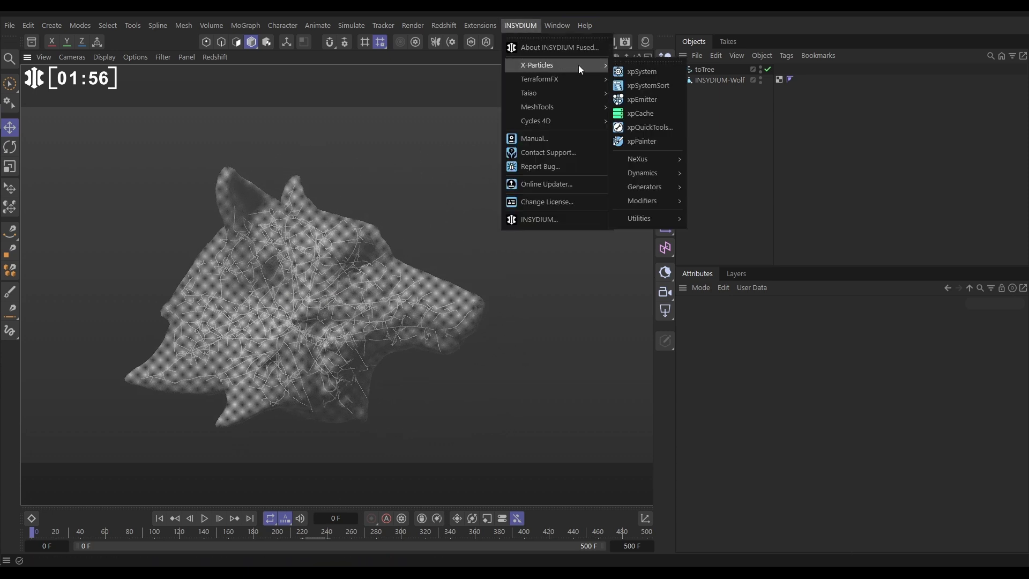
click(648, 101)
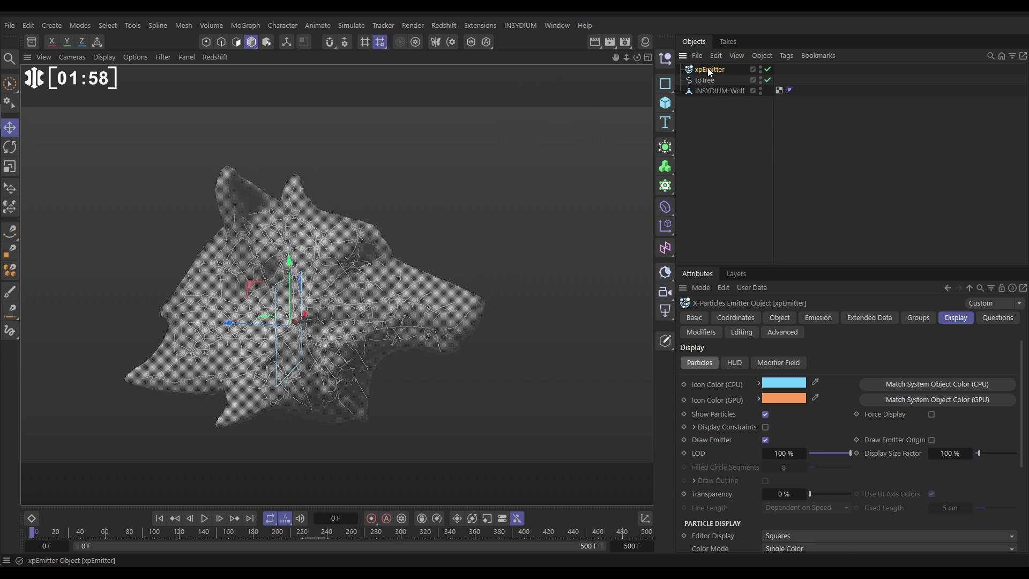
click(780, 317)
click(773, 383)
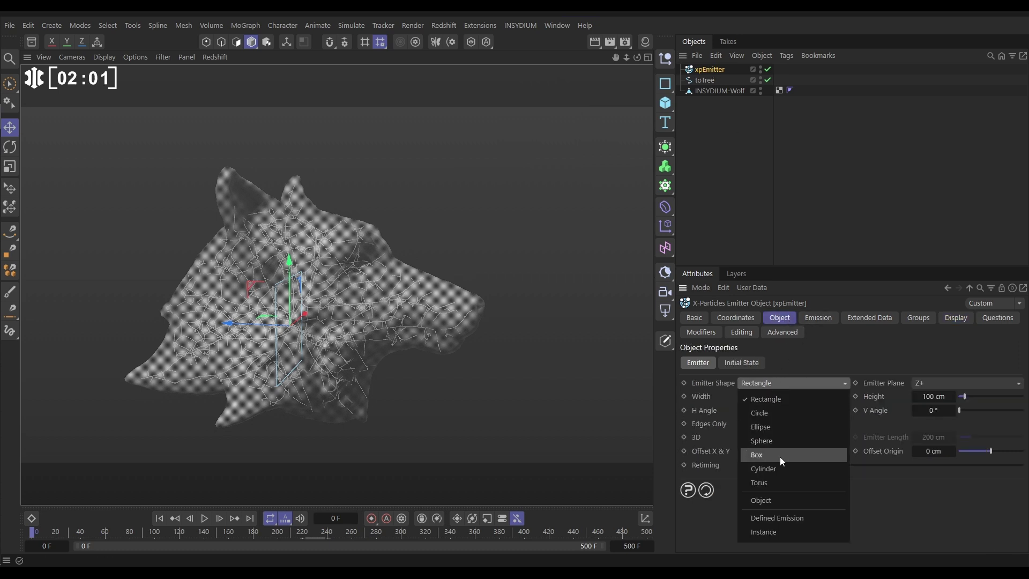
click(775, 498)
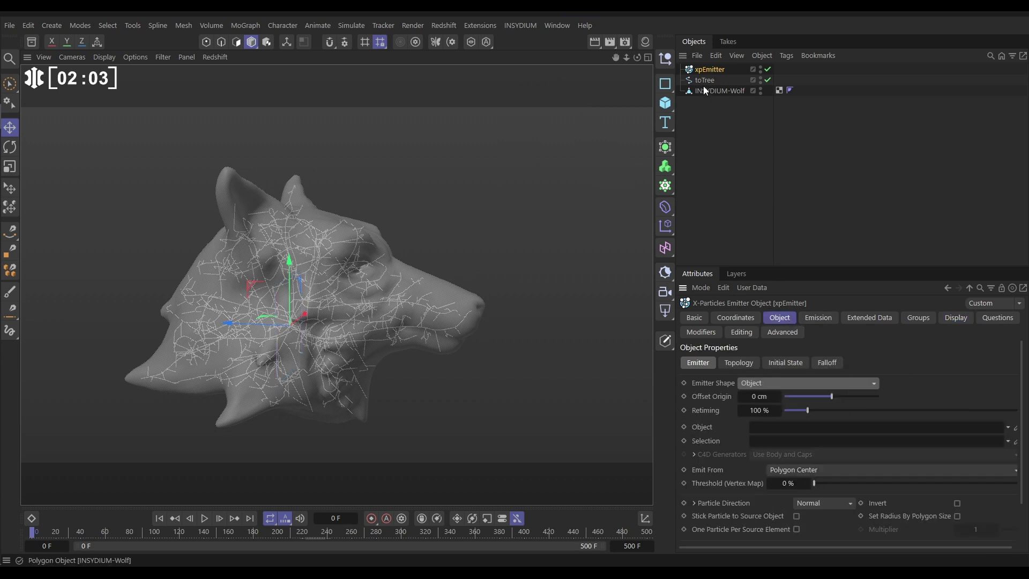
drag(705, 80, 767, 432)
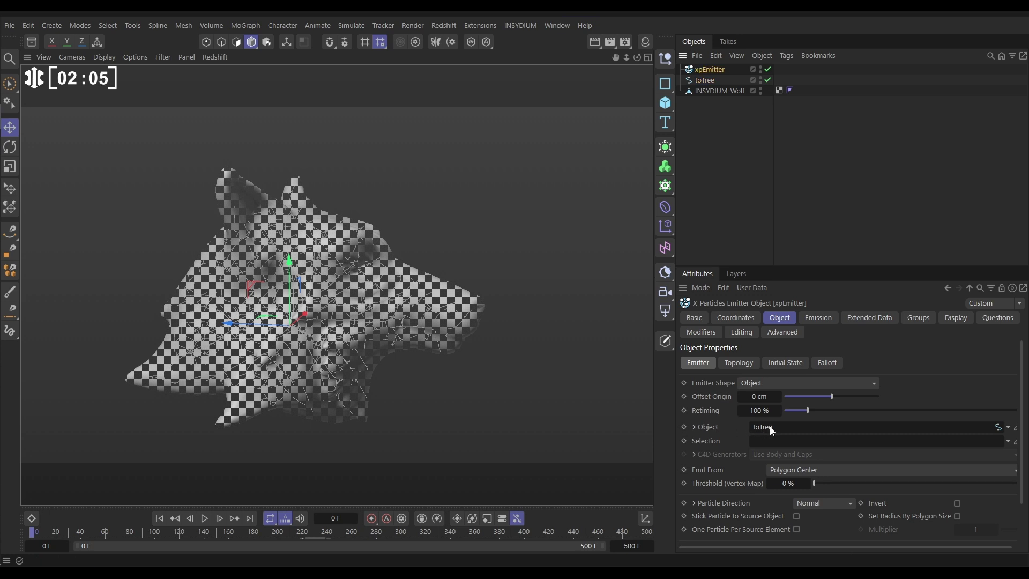
click(785, 471)
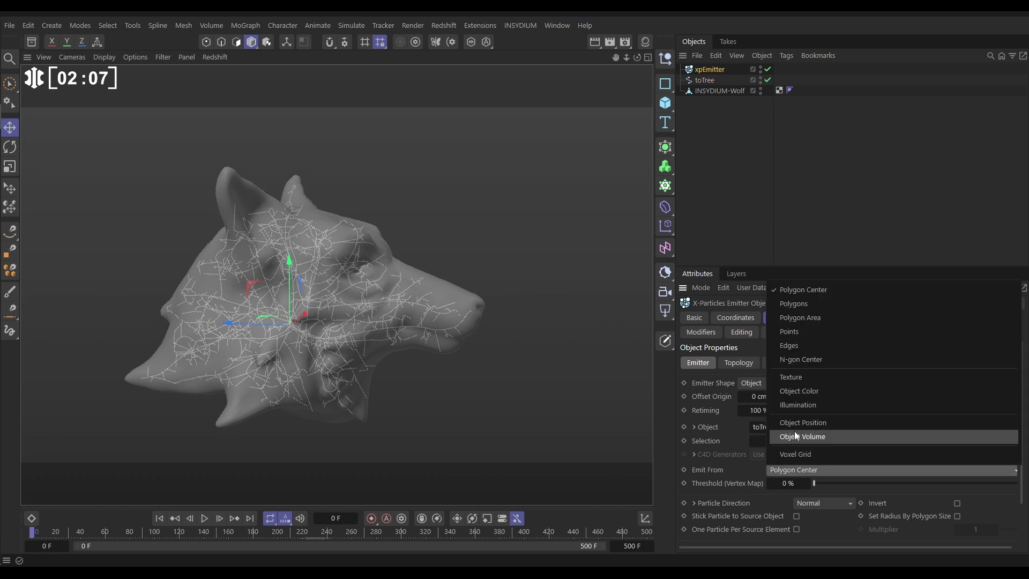
click(796, 347)
Step: Set emission to a single Shot of 15000 particles with speed 0 and radius 1 cm
click(816, 318)
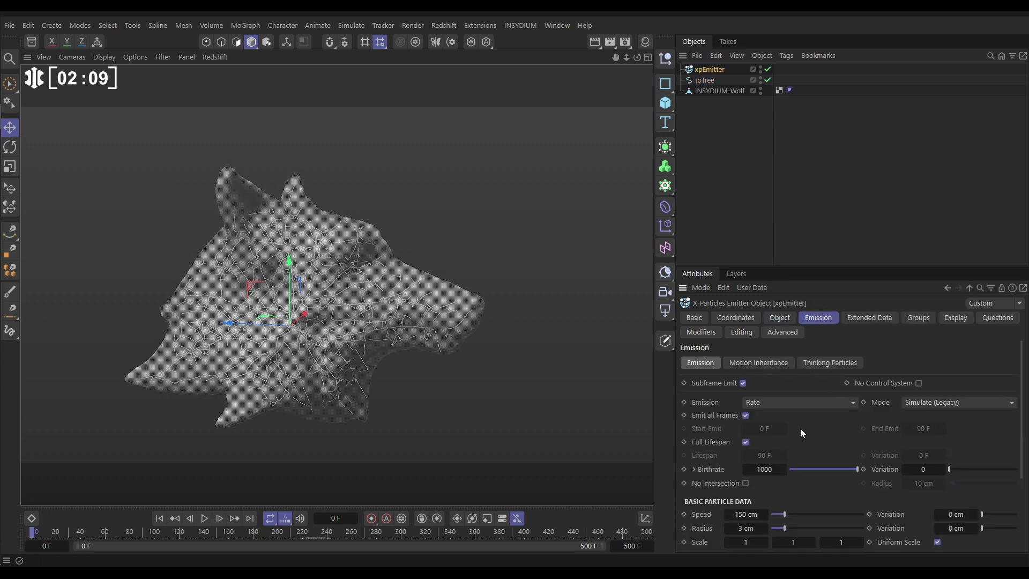
click(772, 403)
click(769, 427)
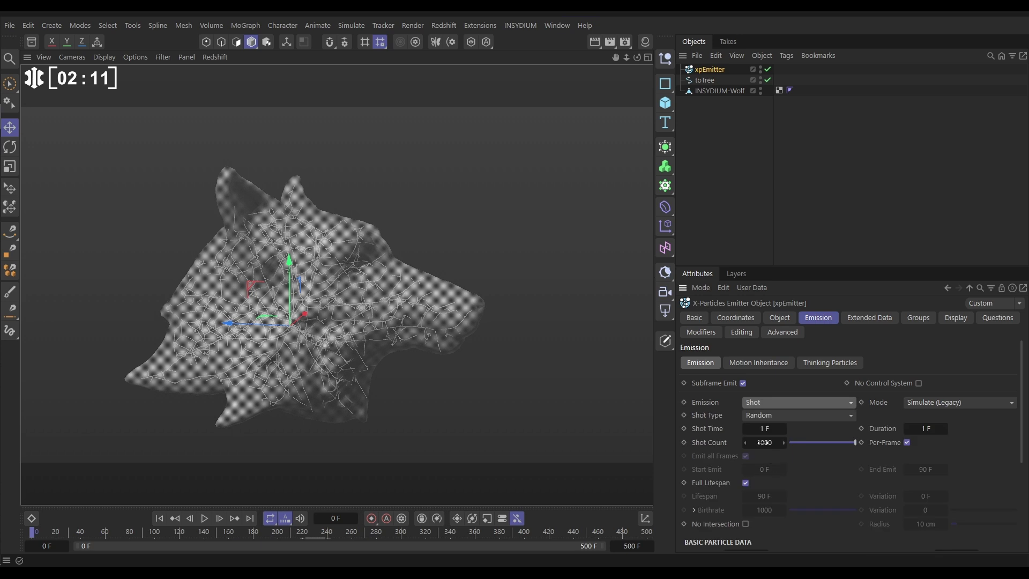
click(763, 442)
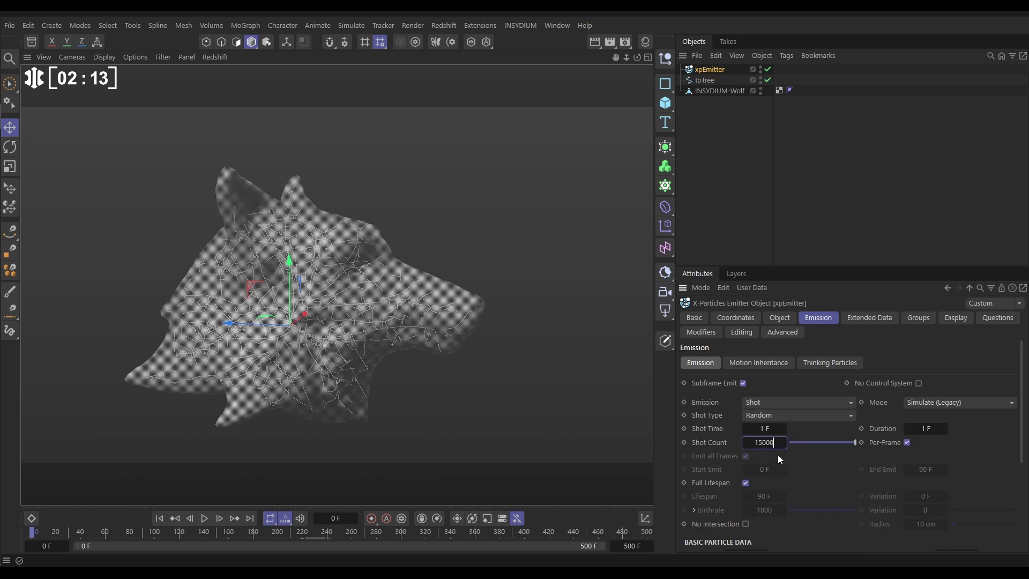
drag(1022, 418, 1024, 475)
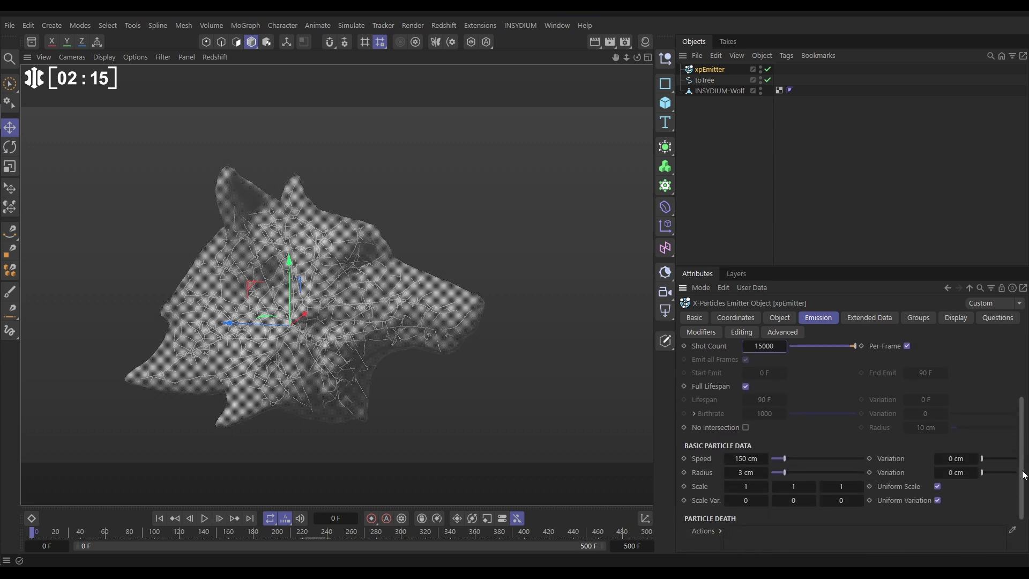
drag(784, 459, 737, 459)
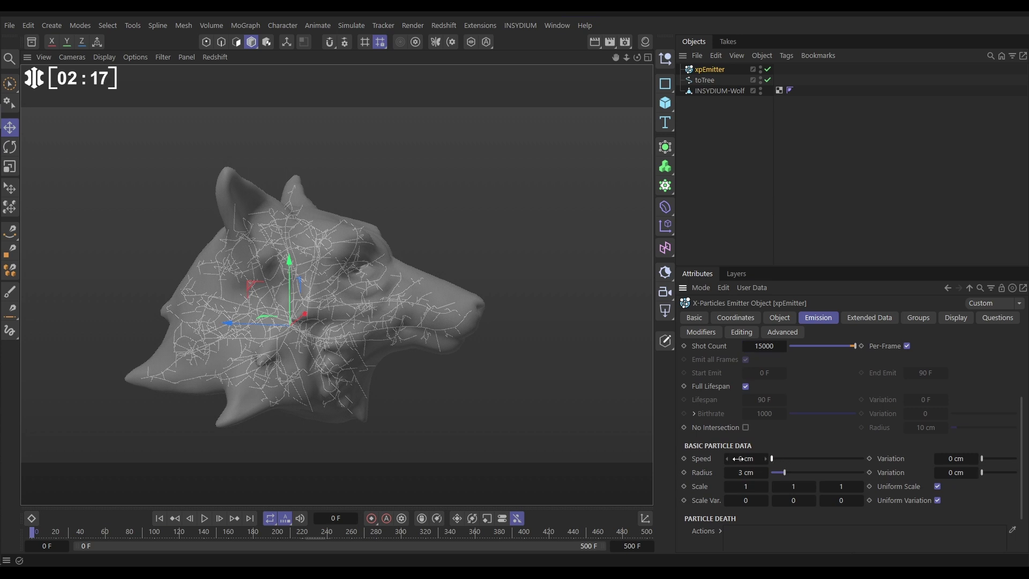
click(740, 473)
text(1)
key(Return)
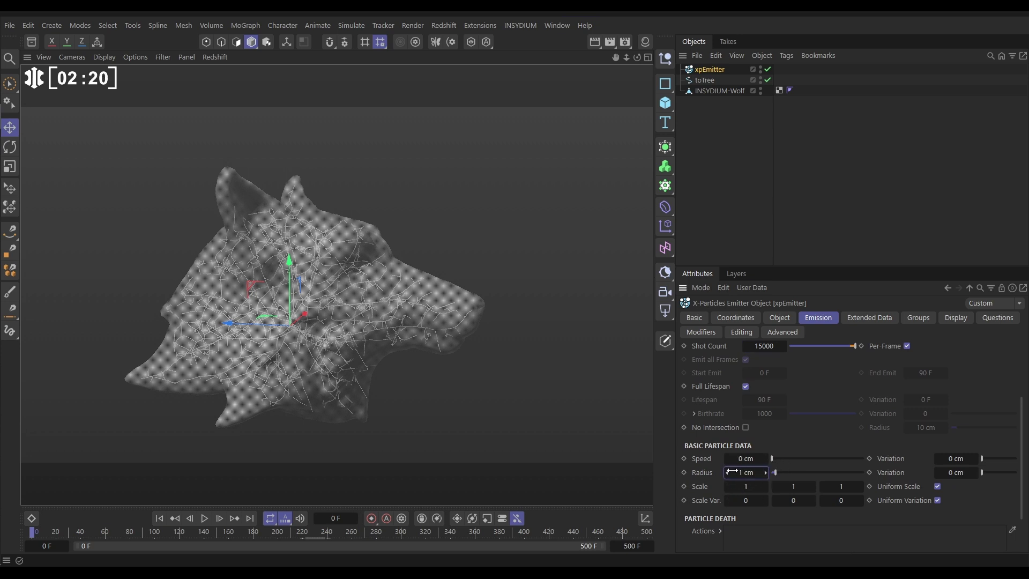
Step: Play the simulation to view the particles tracing the branches in the wolf head
click(203, 519)
scroll(379, 294, up, 3)
alt+drag(379, 294, 332, 321)
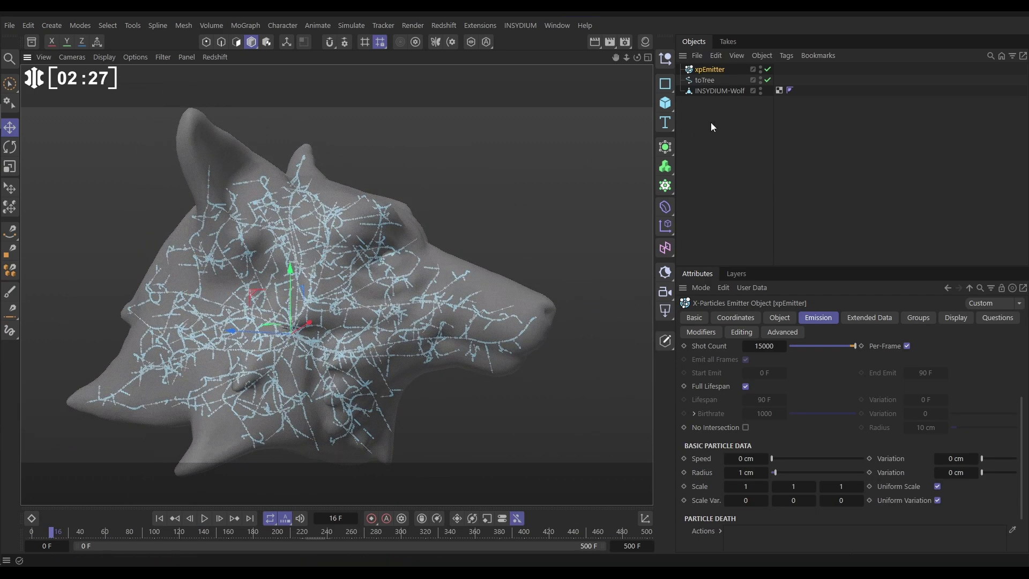
click(699, 185)
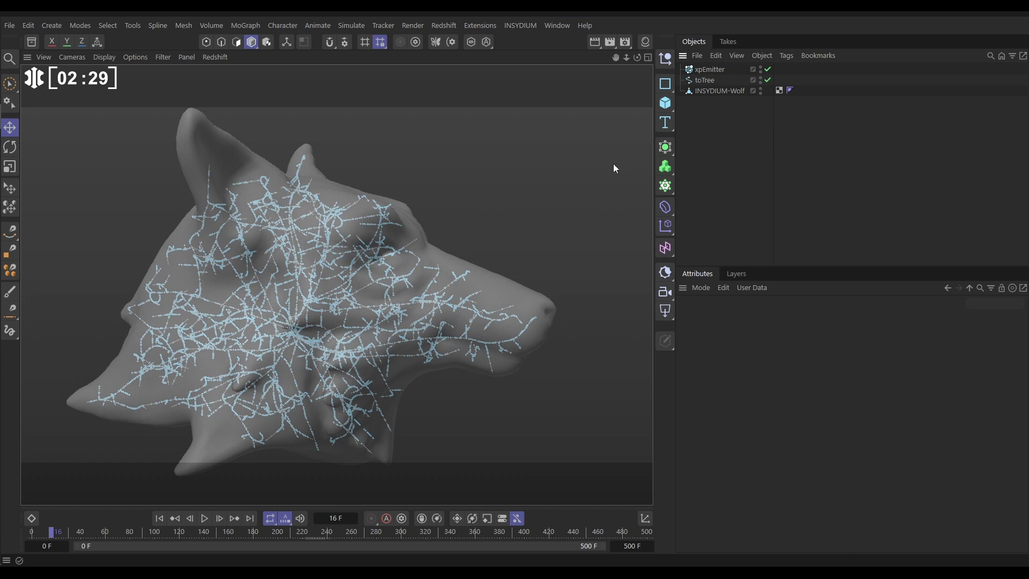
Step: Add an nxPush modifier with Distance Mode set to Particle Radius
click(520, 25)
mouse_move(529, 66)
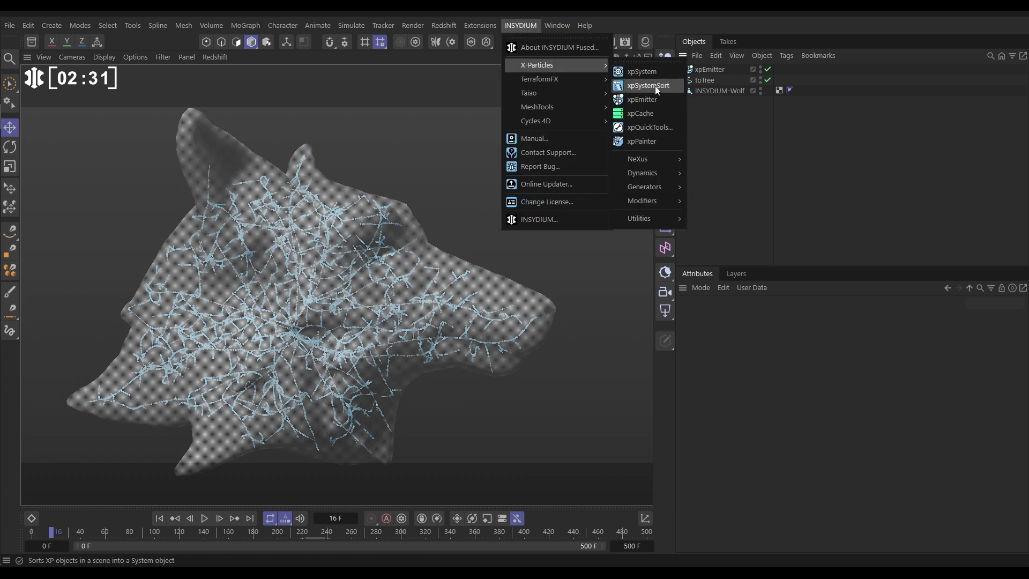
mouse_move(651, 160)
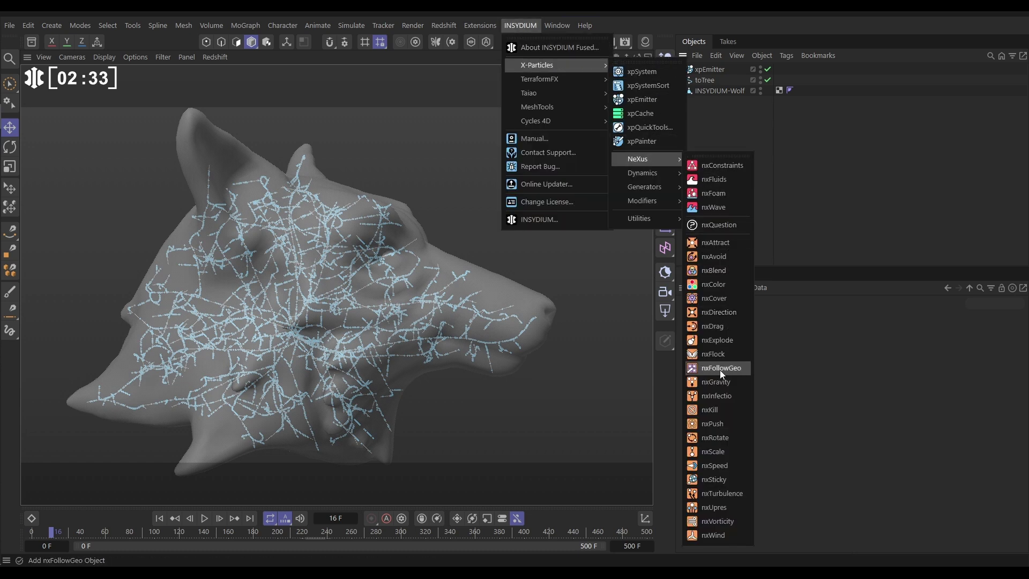
click(710, 424)
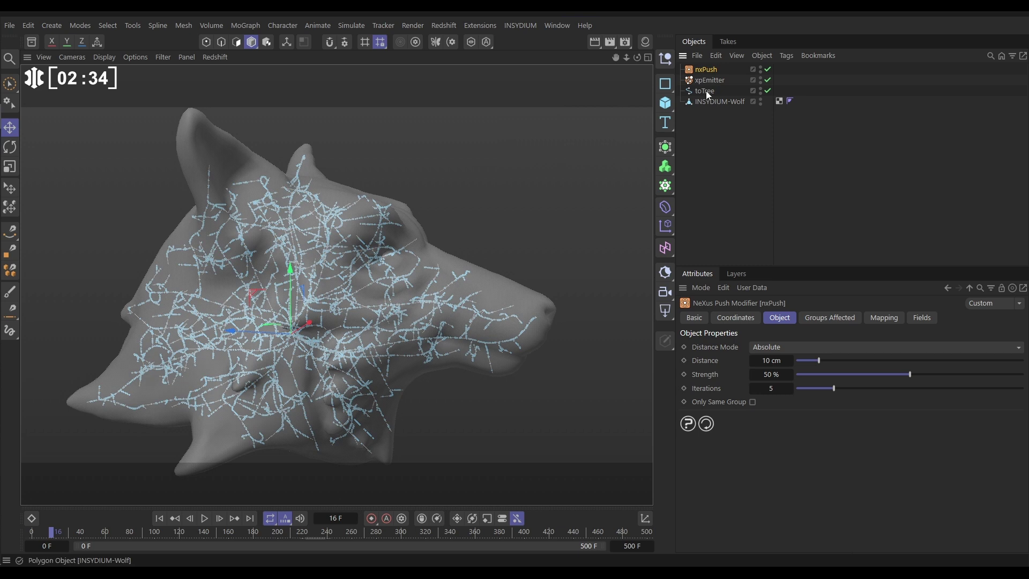
click(772, 347)
click(780, 377)
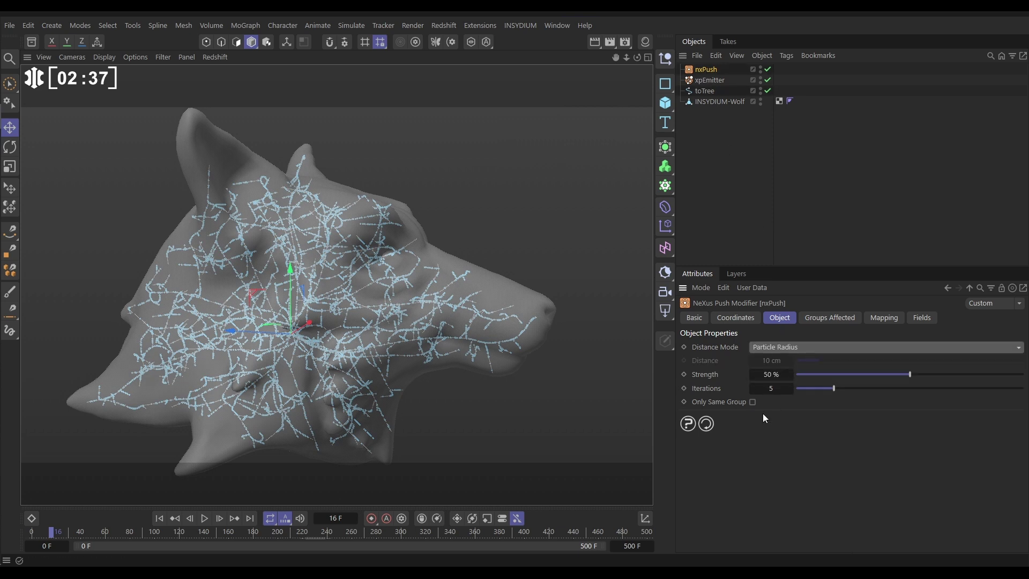
Step: Replay the simulation from the start with the wolf mesh hidden
click(159, 521)
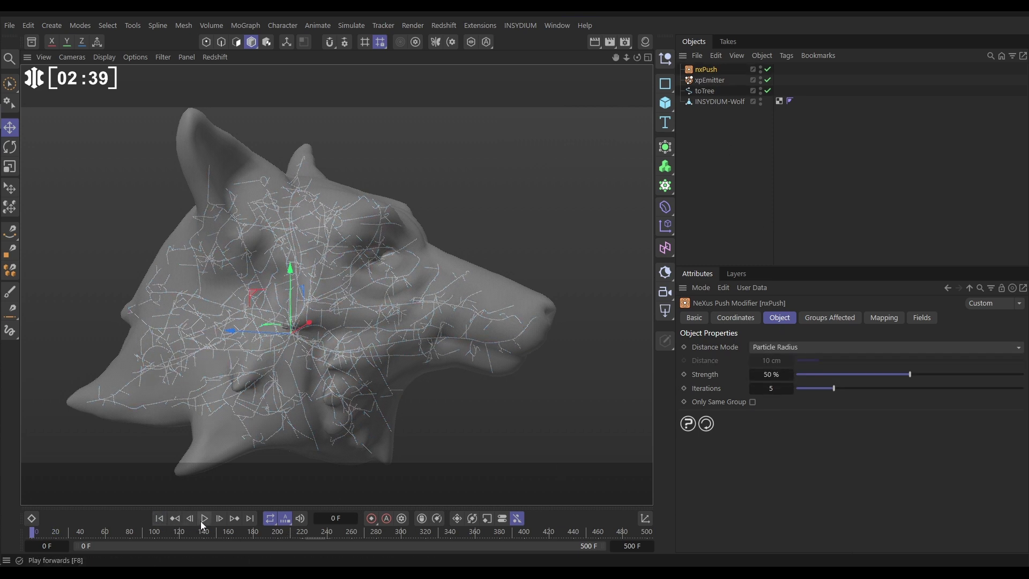
click(204, 518)
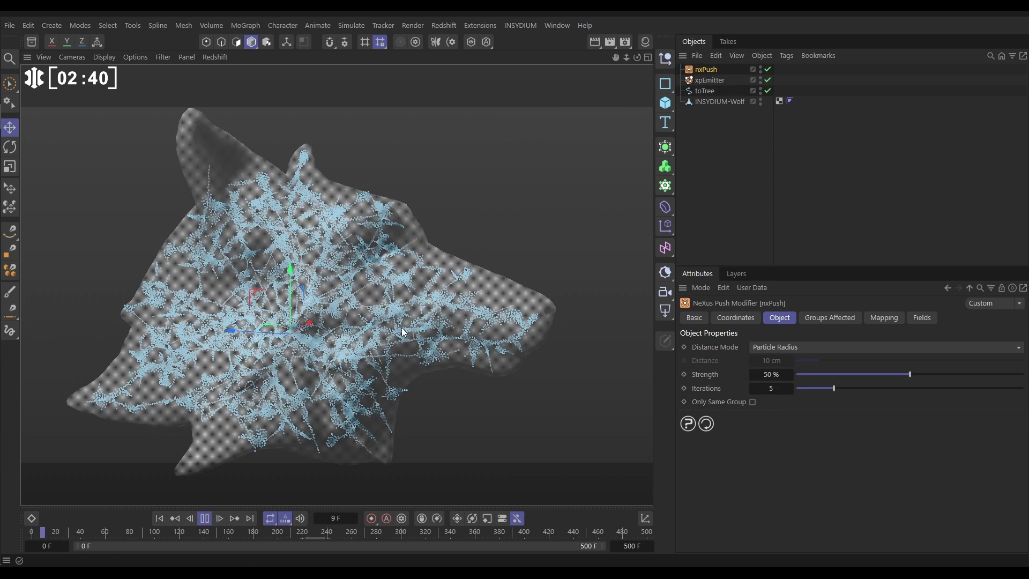
click(160, 519)
click(760, 99)
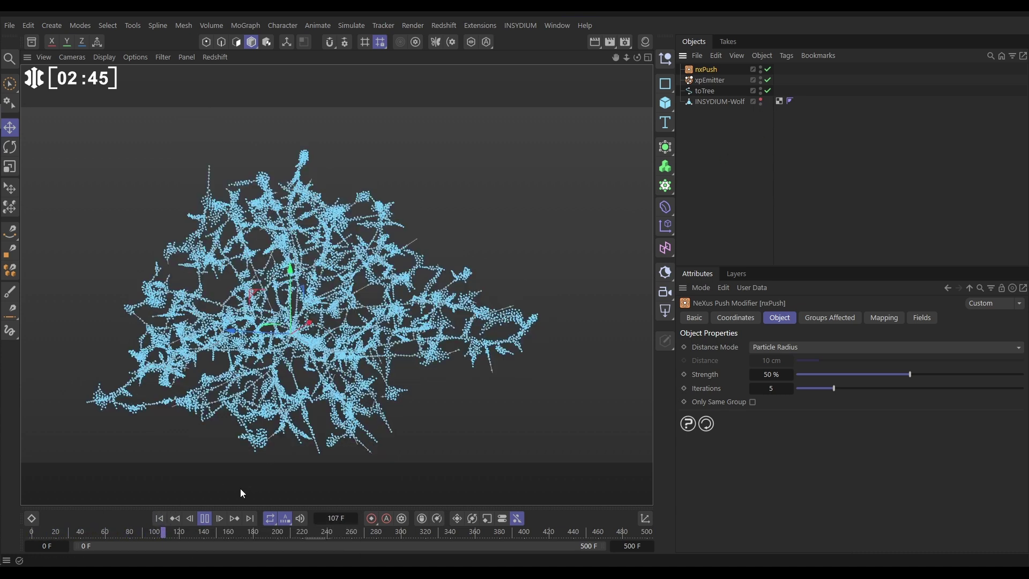
click(204, 520)
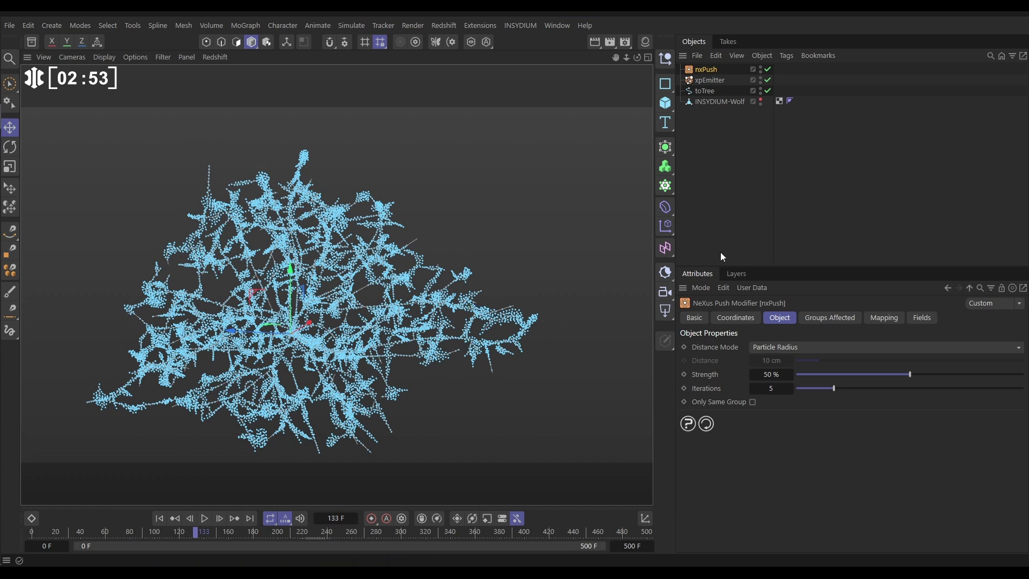
Step: Add nxPush to the xpEmitter's Modifiers list and replay the simulation from frame 0
click(711, 82)
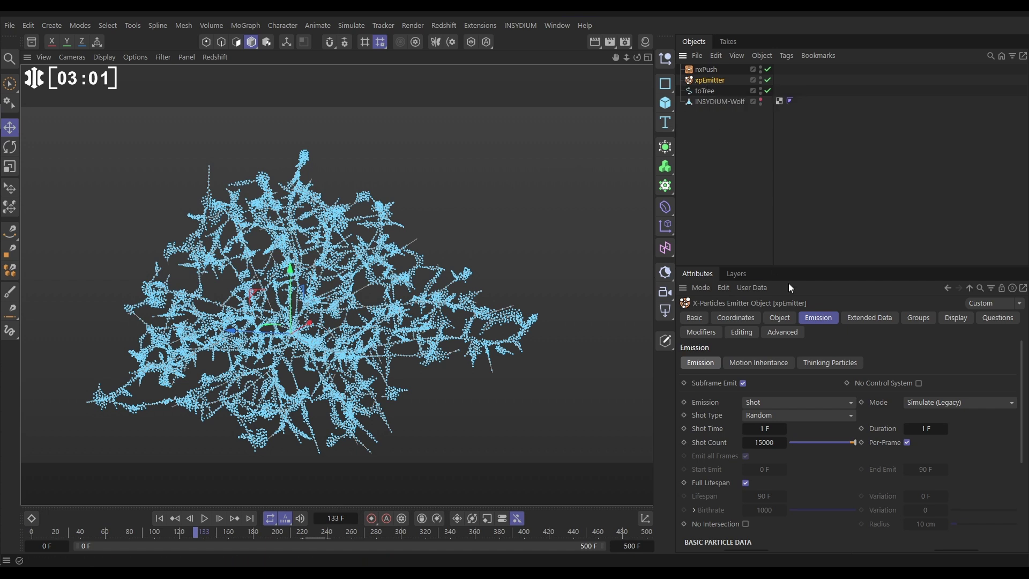
click(703, 332)
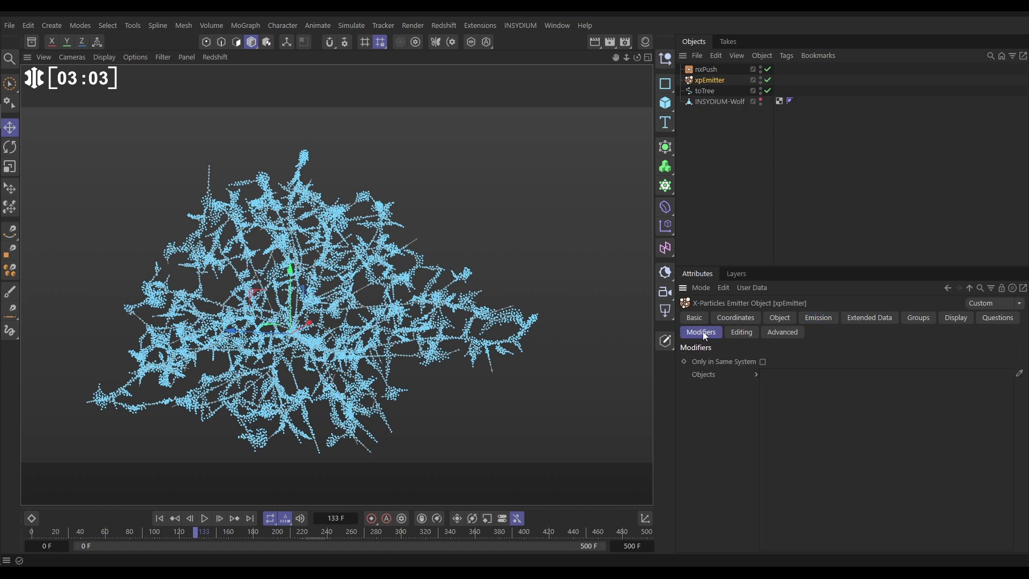
drag(707, 69, 835, 415)
click(159, 518)
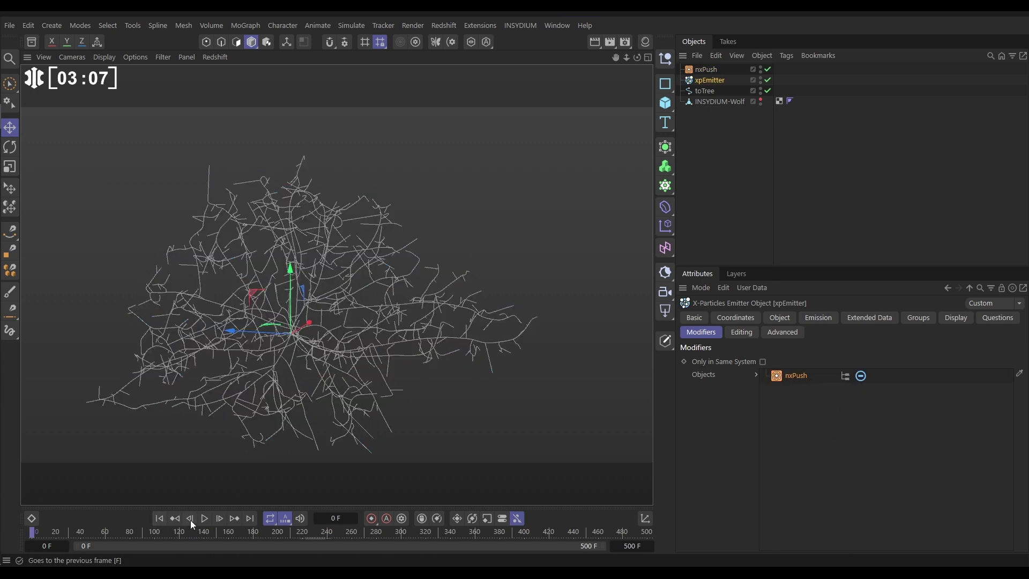
click(205, 518)
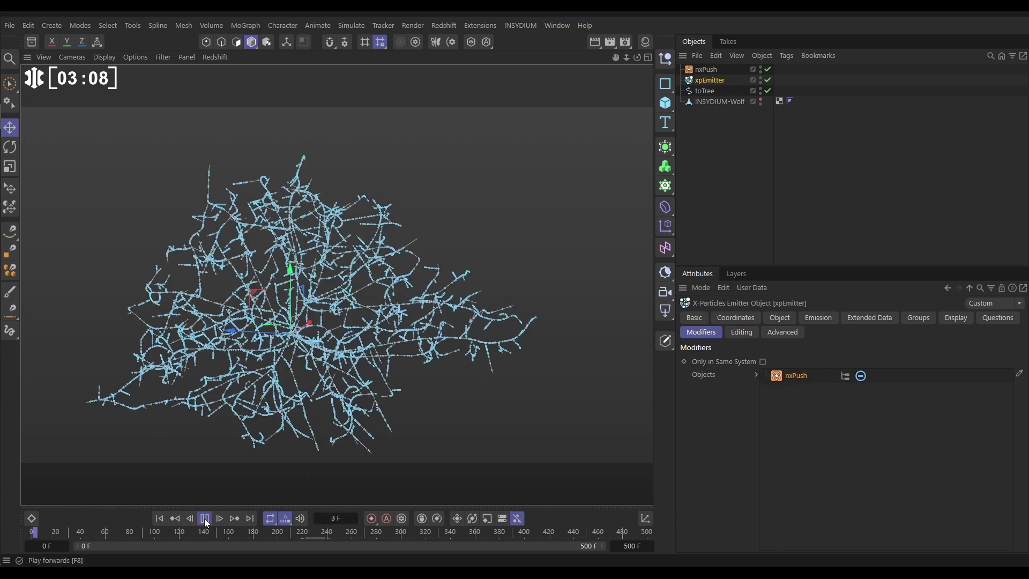
click(472, 221)
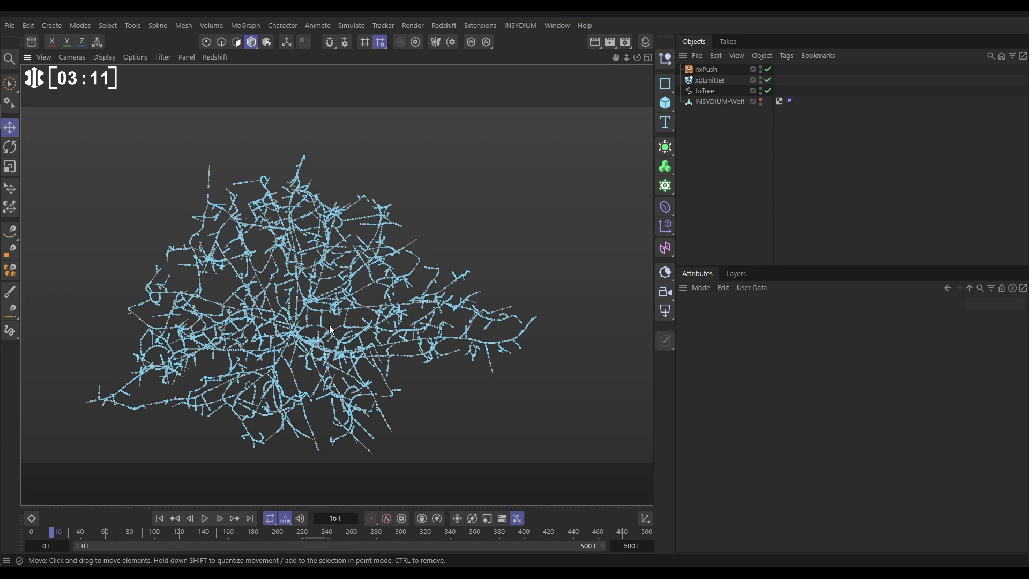
scroll(322, 320, down, 5)
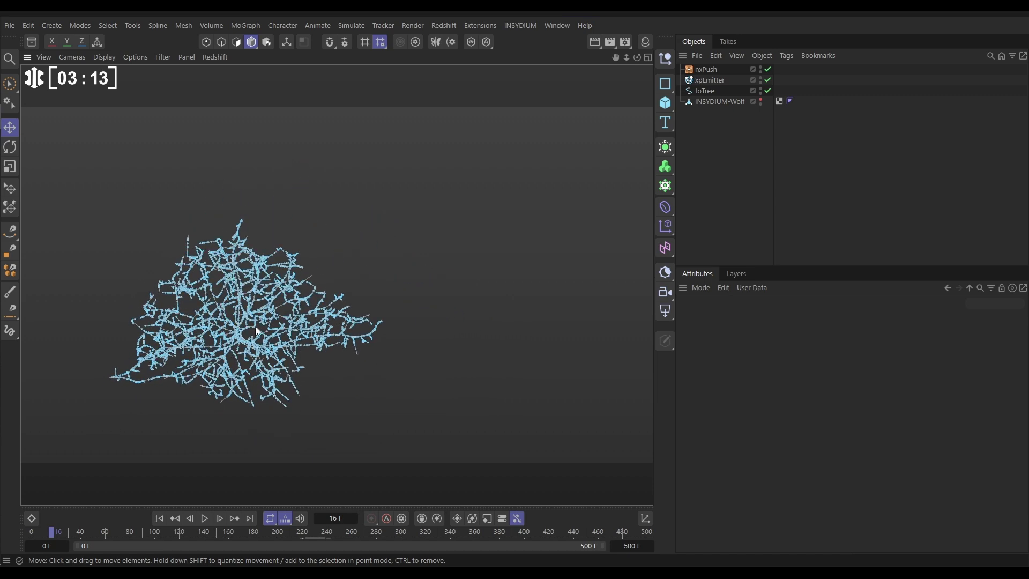
Step: Add an nxQuestion modifier with a Spherical Field in its Fields list
click(519, 25)
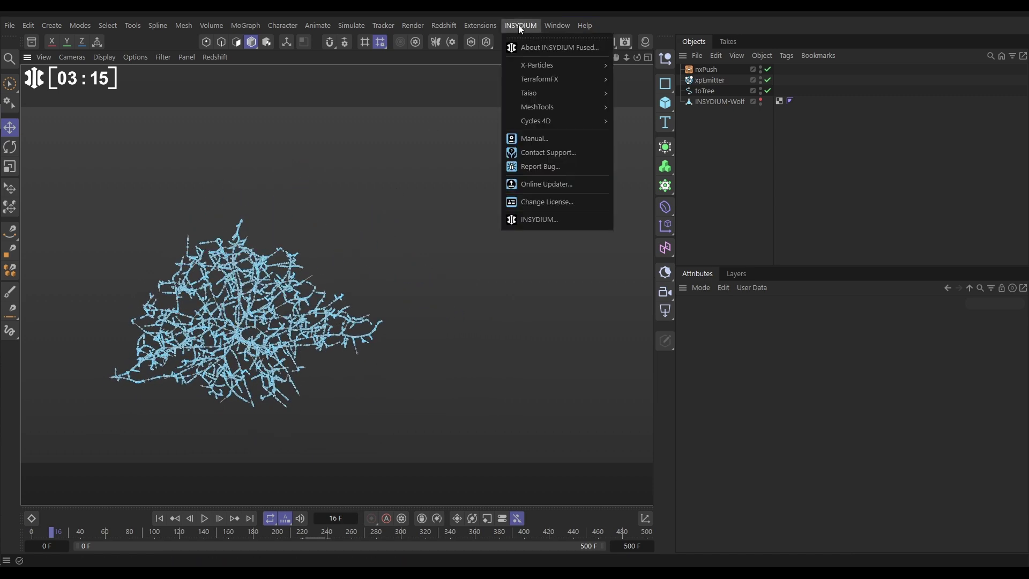
mouse_move(589, 65)
mouse_move(649, 158)
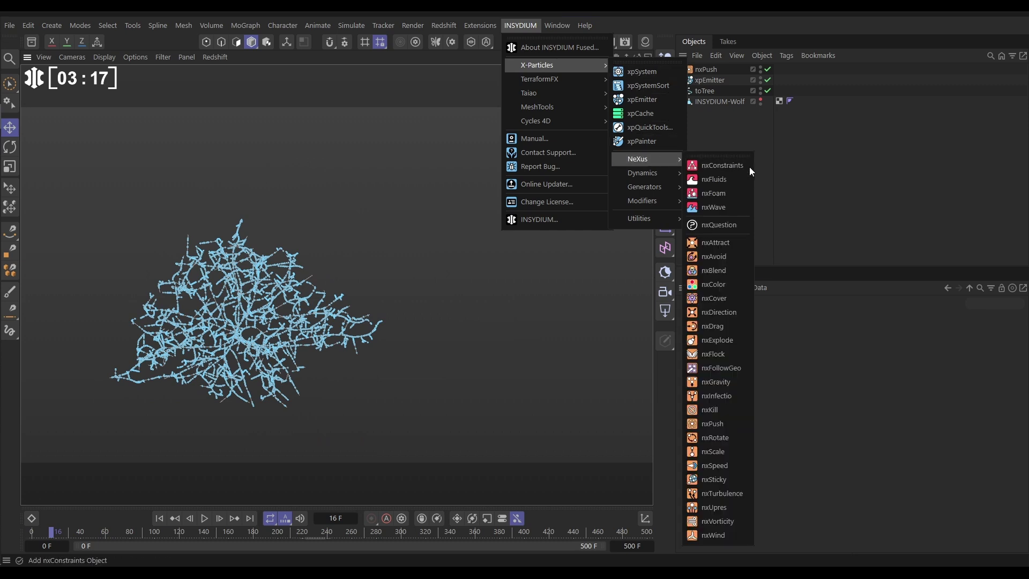
click(718, 225)
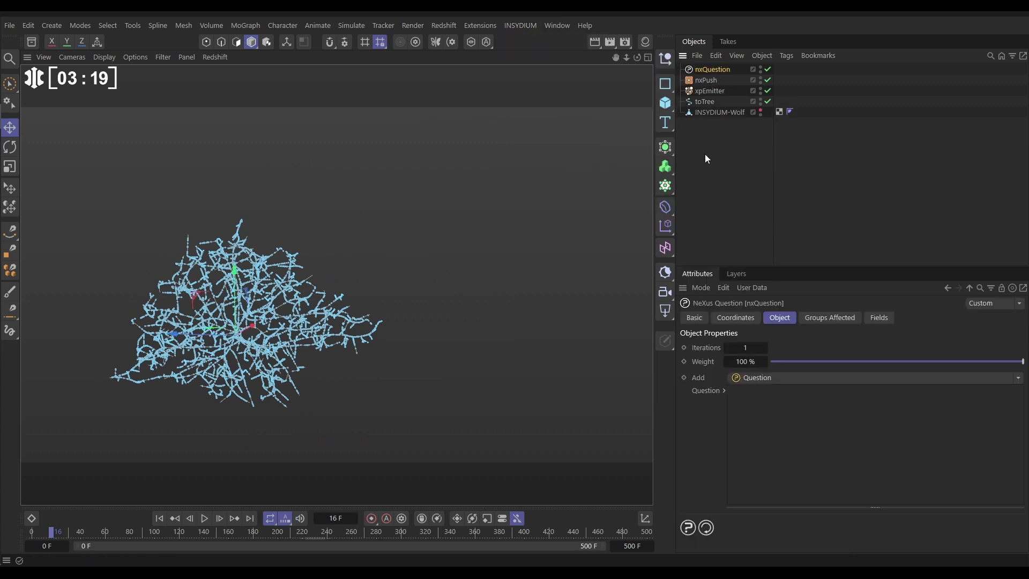
click(884, 318)
click(702, 429)
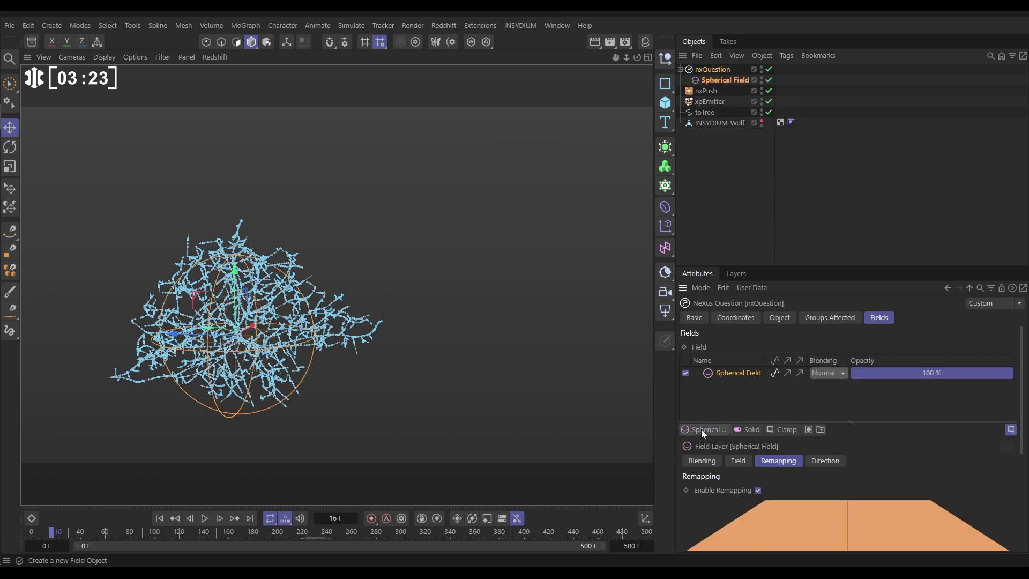
Step: Move the Spherical Field right of the tree and scale it to a medium sphere
key(e)
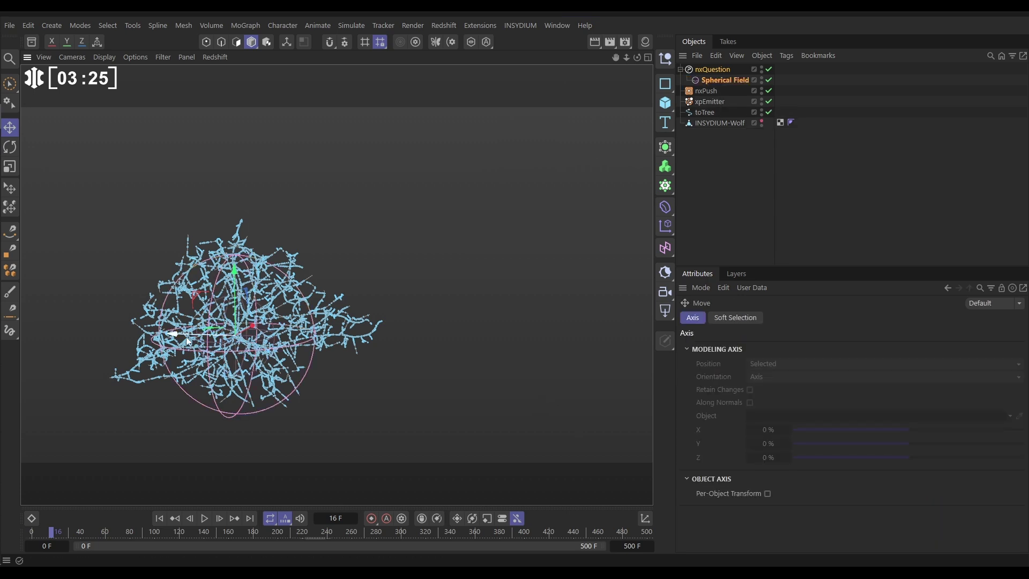
drag(192, 296, 503, 286)
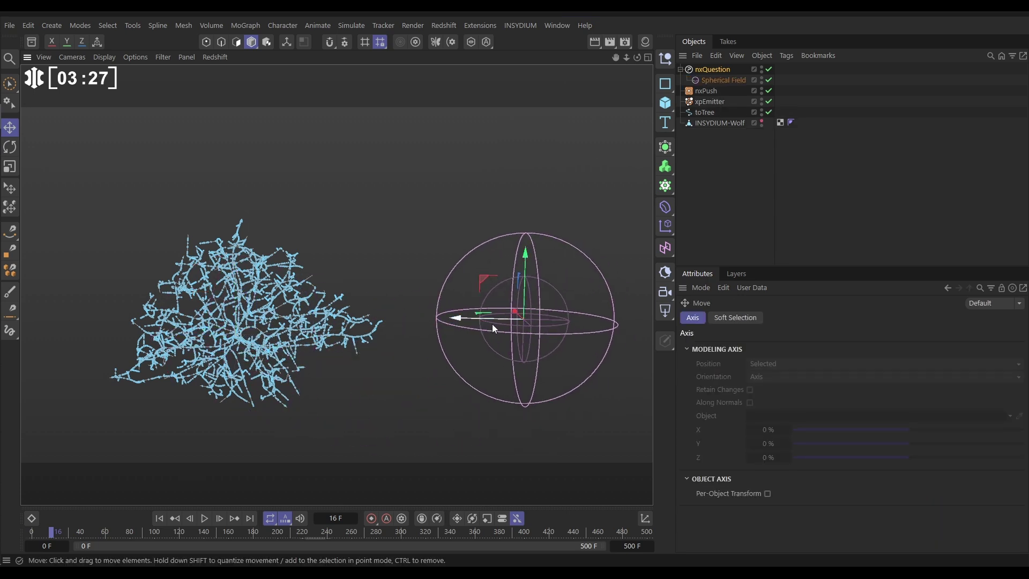
key(t)
drag(492, 324, 427, 355)
drag(544, 324, 568, 319)
click(708, 247)
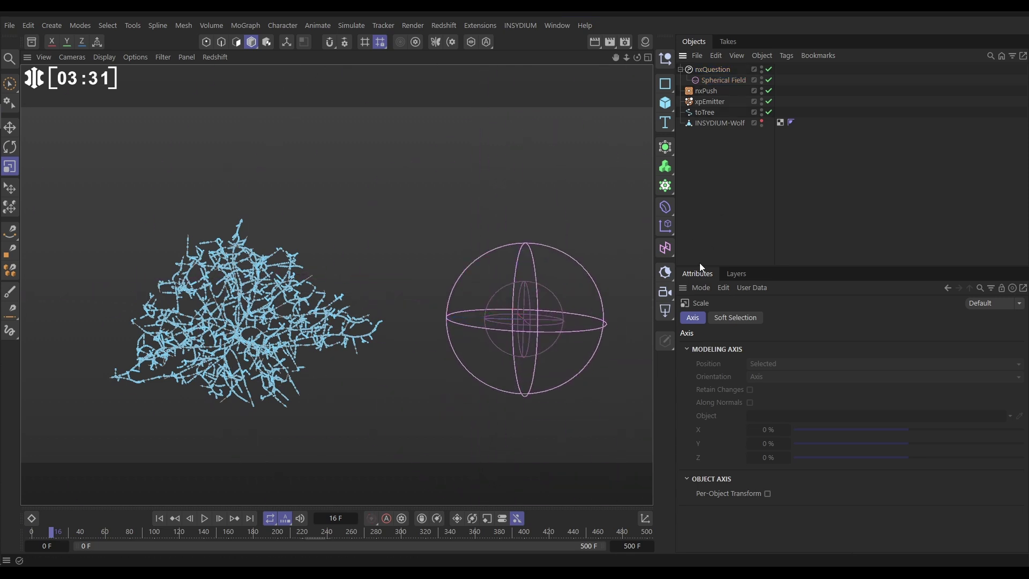
click(713, 69)
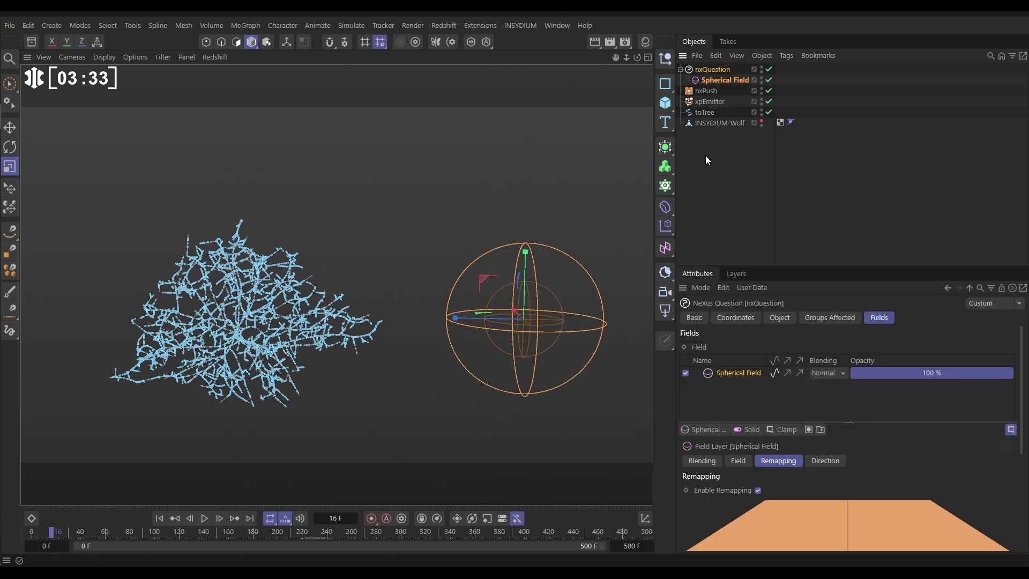
Step: Add a question condition testing whether the particle's Field value is greater than 0
key(e)
click(785, 320)
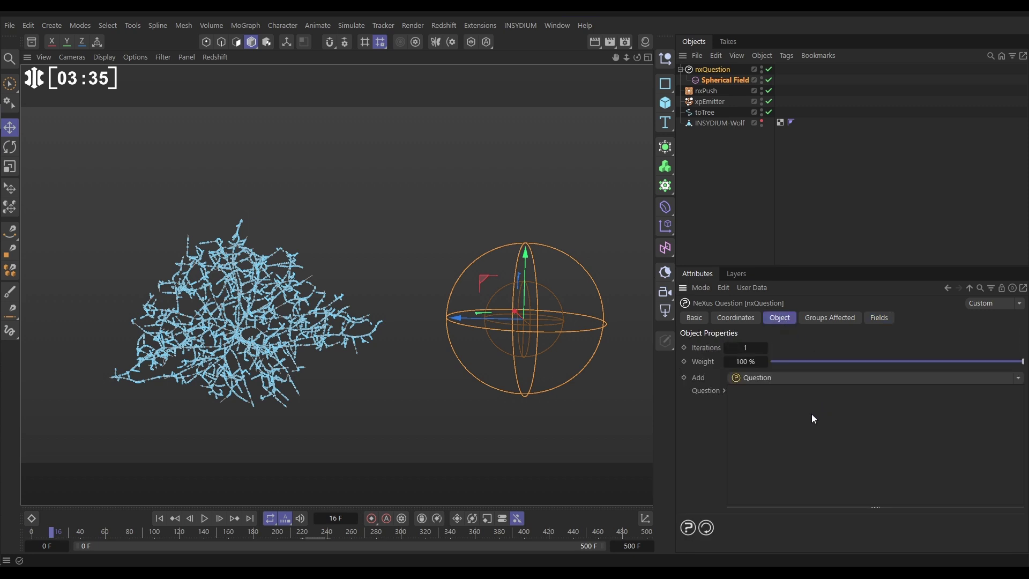
click(781, 377)
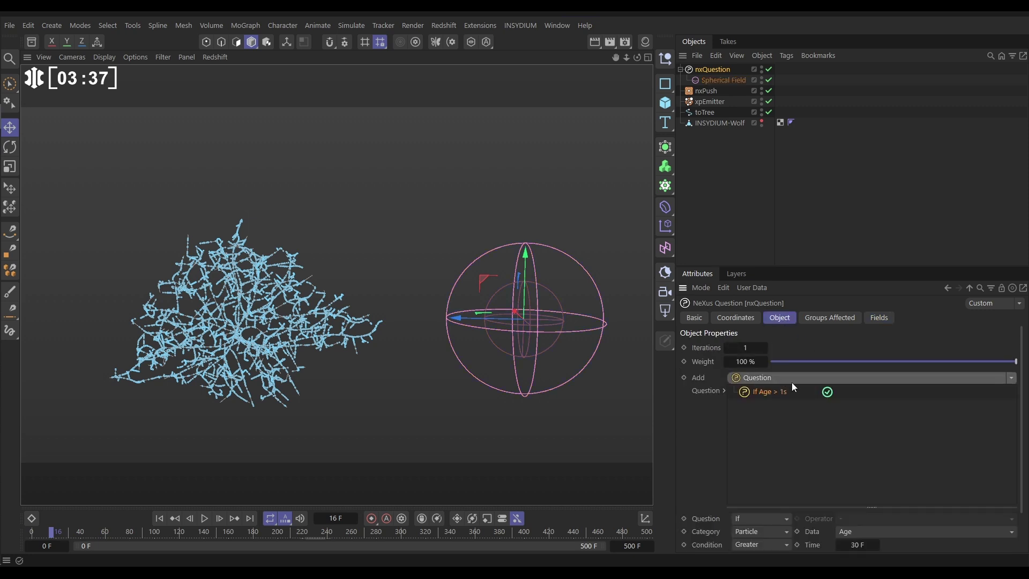
scroll(734, 504, down, 2)
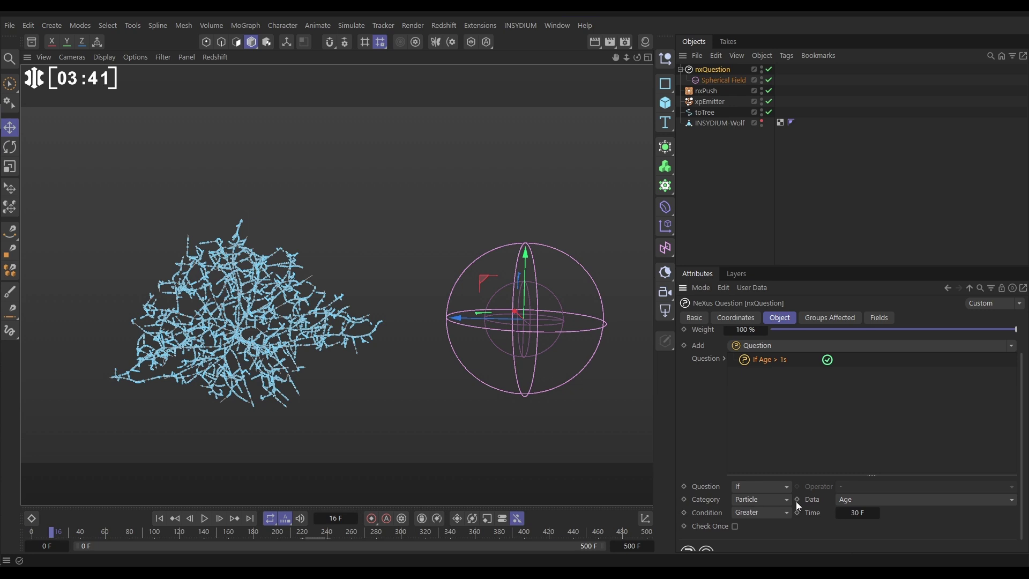
click(855, 498)
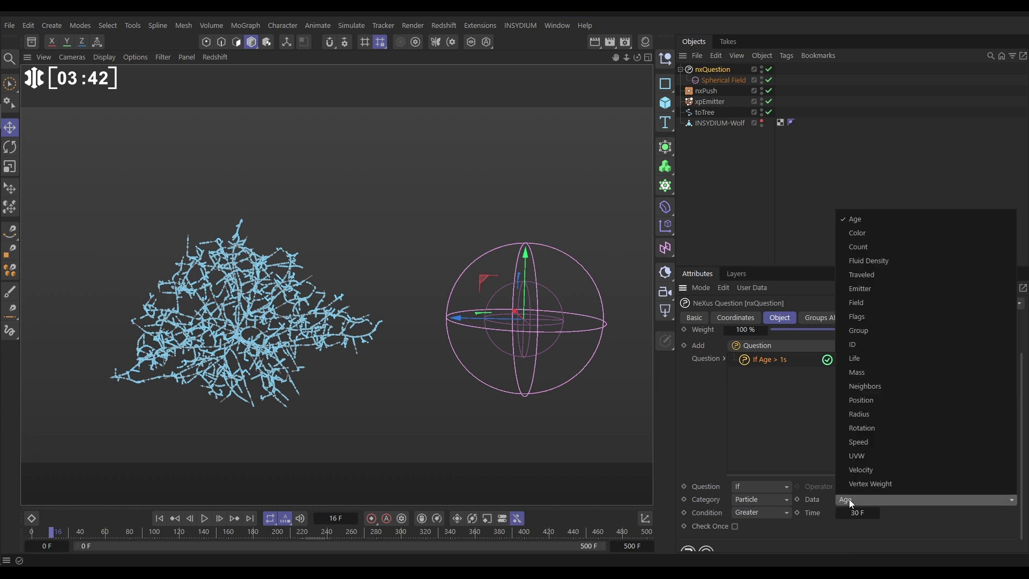
click(859, 304)
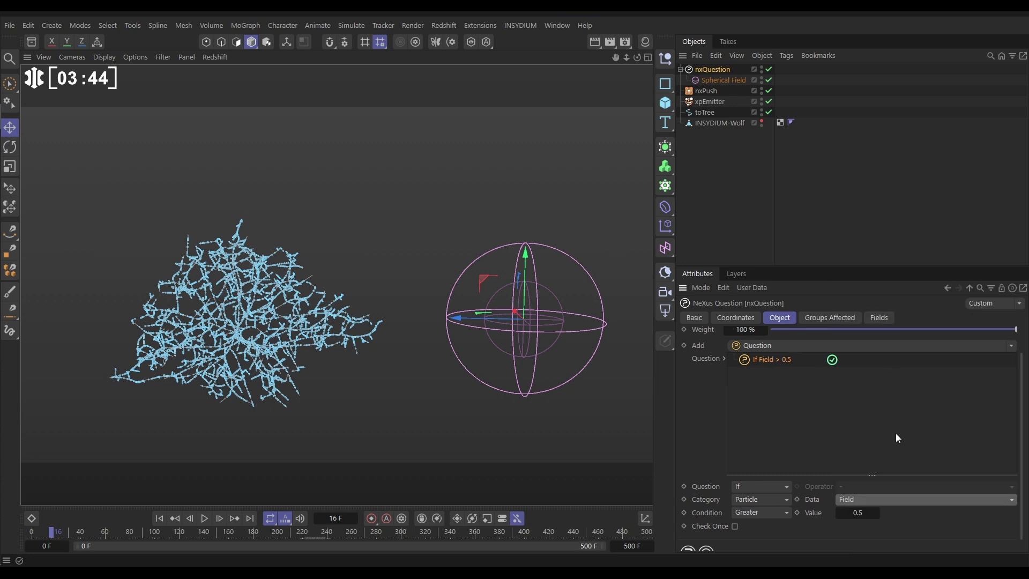
click(858, 513)
text(0)
key(Return)
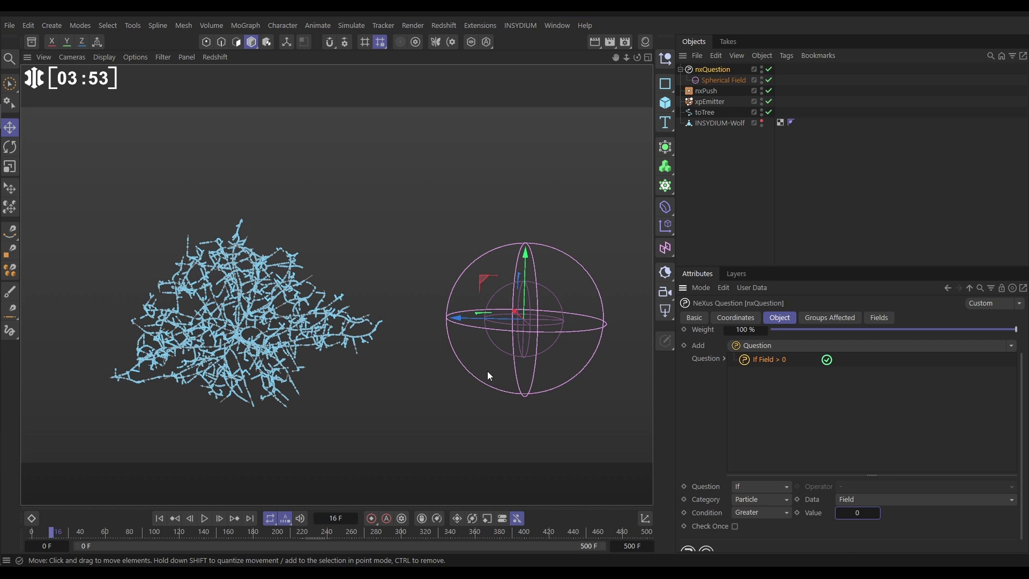
Step: Add a Spawn action set once at 0 cm distance, spawning into a new xpEmitter
click(1015, 348)
click(921, 374)
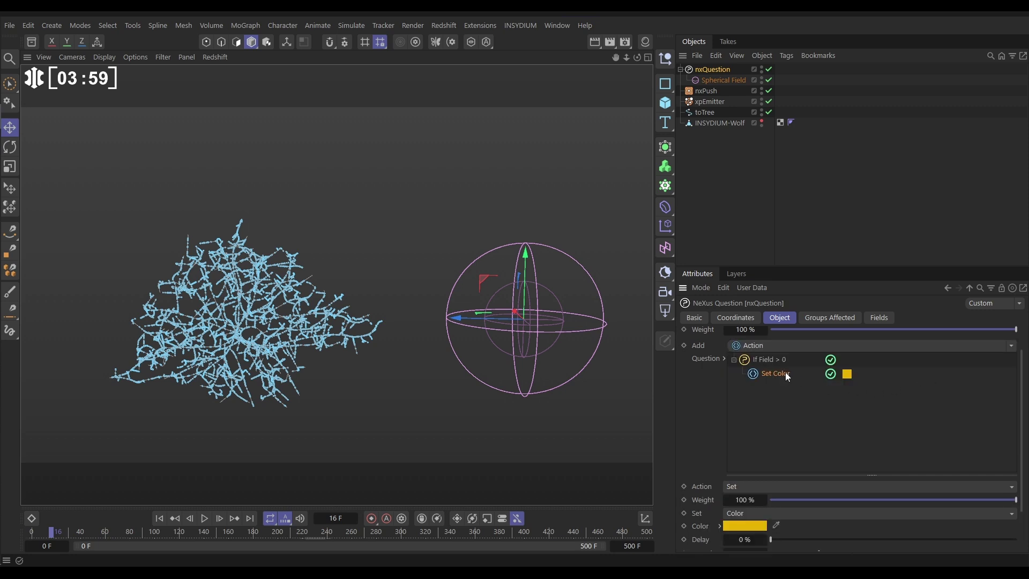
click(751, 486)
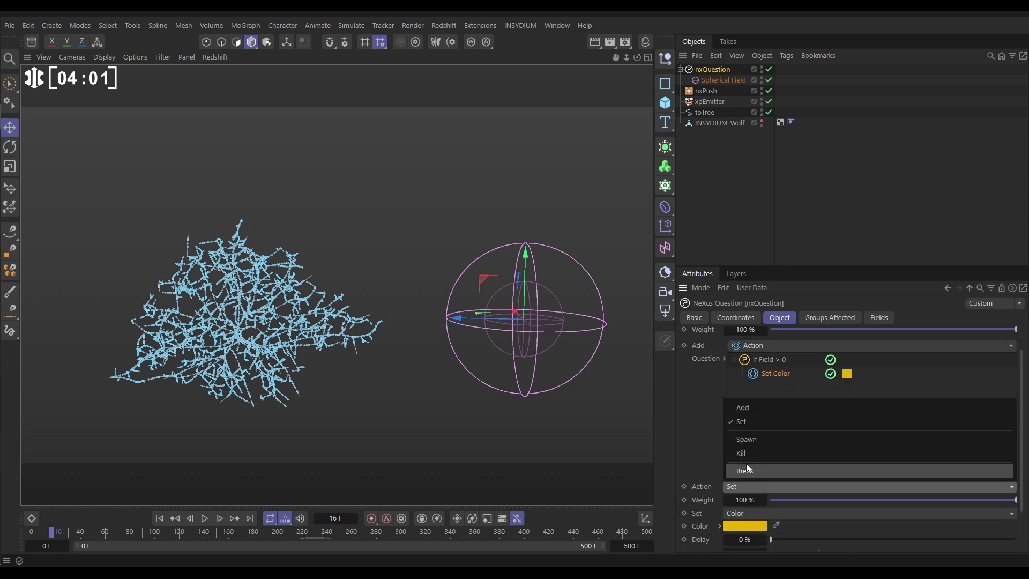
click(747, 440)
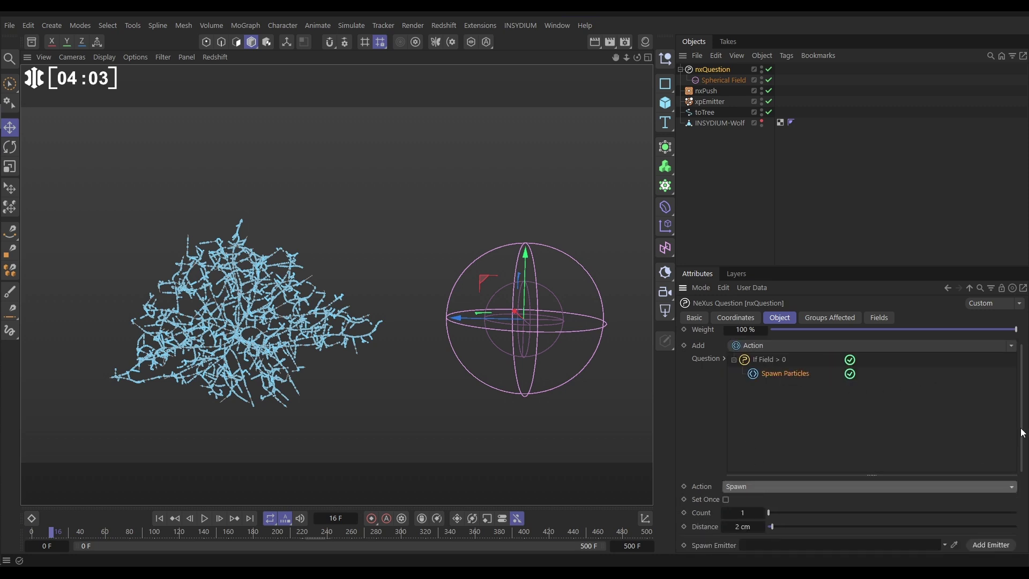
scroll(734, 435, down, 3)
click(726, 422)
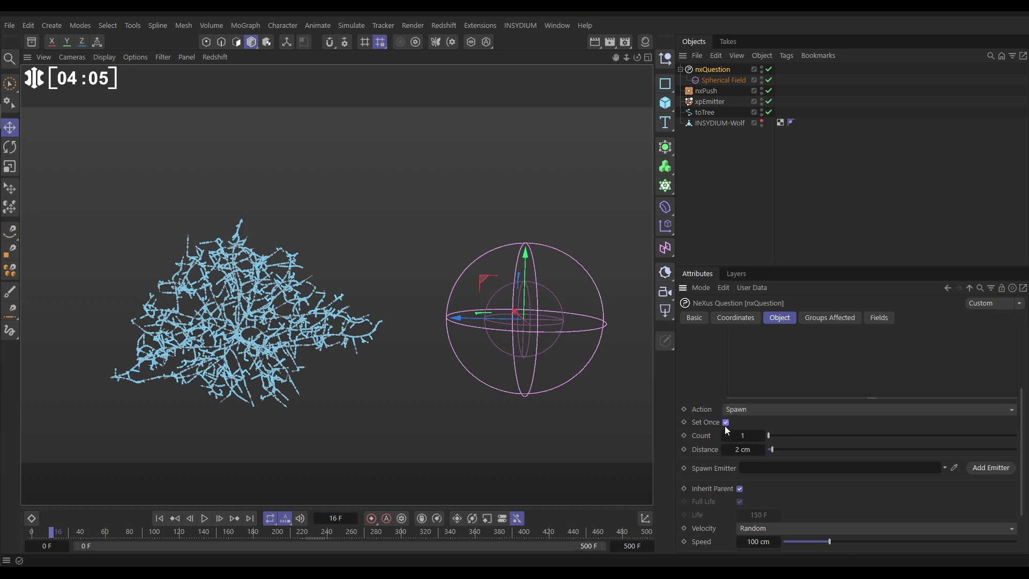
click(743, 449)
text(0)
click(982, 468)
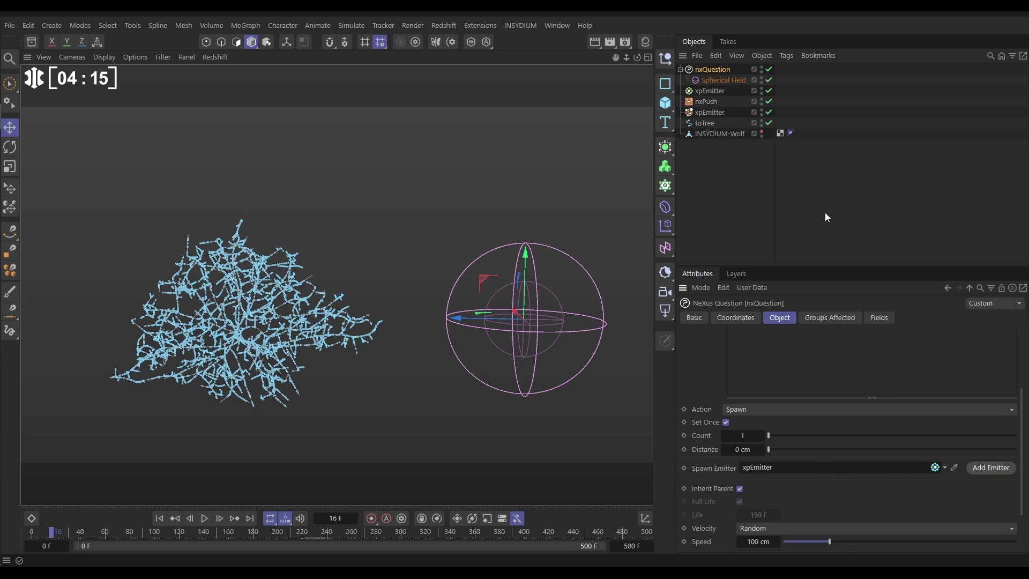
Step: Set the new xpEmitter's Editor Display to Spheres
click(713, 91)
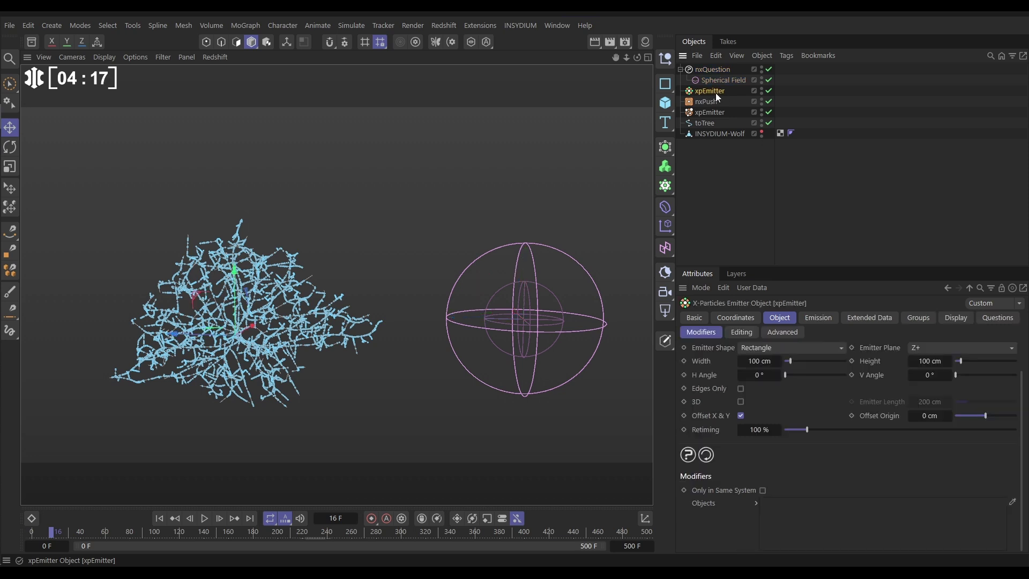
click(956, 317)
click(799, 497)
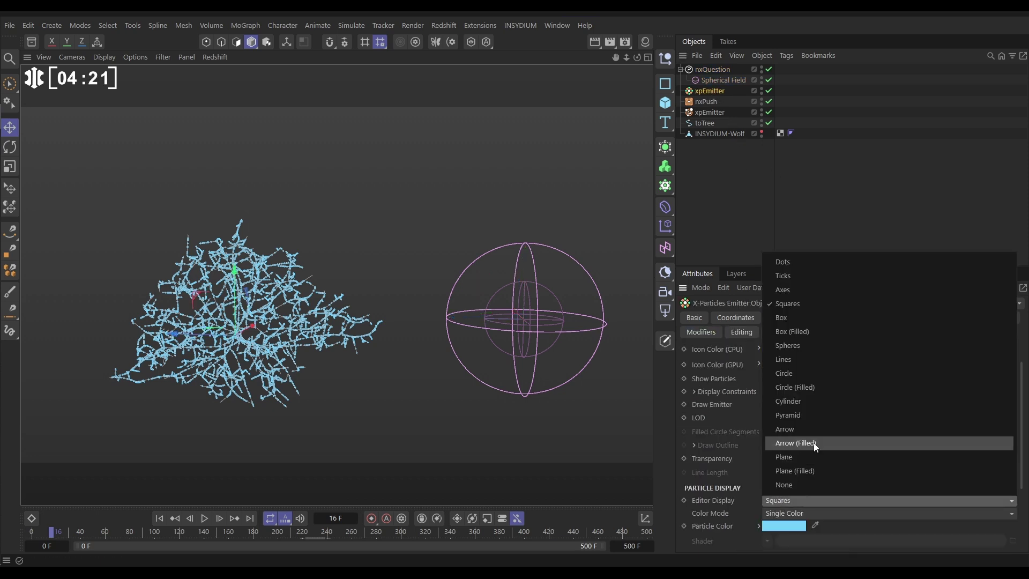
click(787, 348)
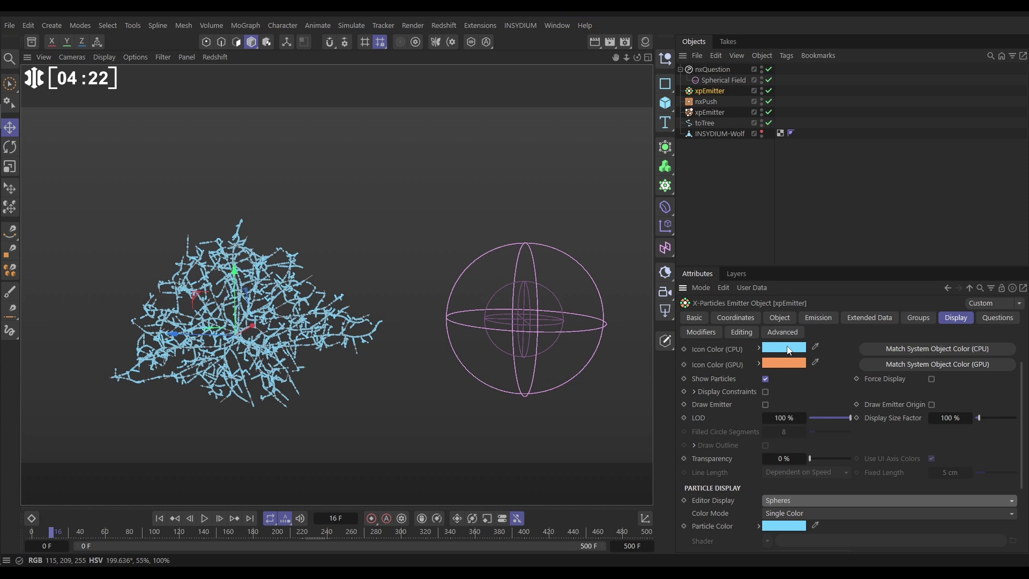
Step: In the spawn action, untick Inherit Parent, set Speed 0 cm and Radius 1.5 cm, then rewind to frame 0
click(716, 71)
scroll(956, 483, down, 5)
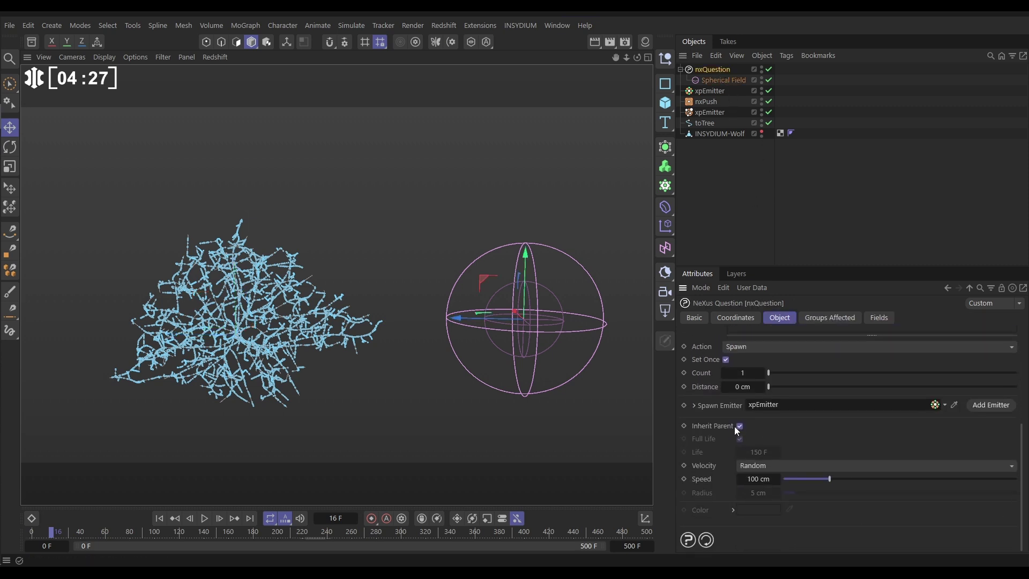
click(740, 425)
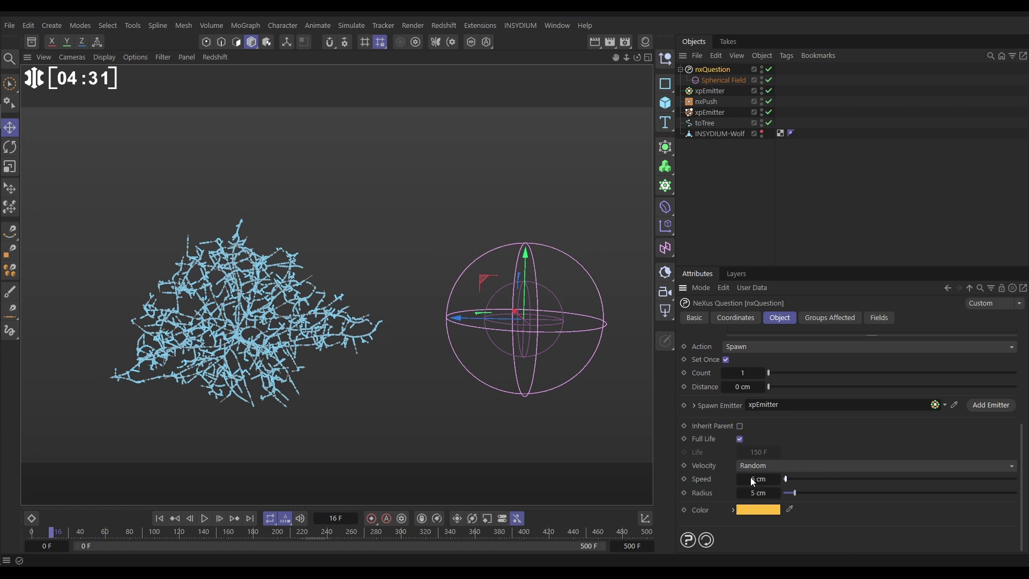
drag(744, 477, 715, 503)
click(755, 493)
text(1.5)
key(Return)
click(159, 518)
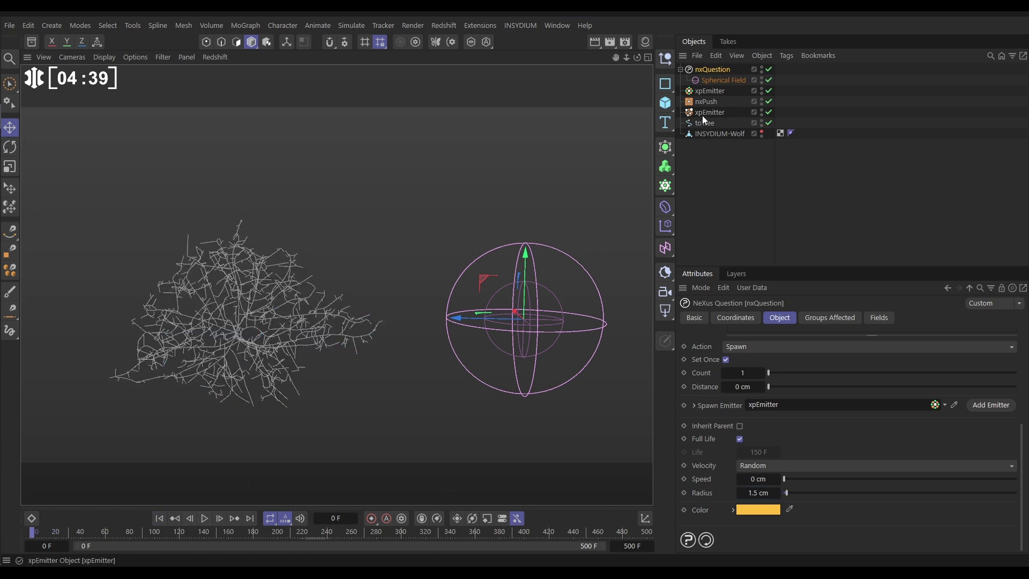
Step: Hide the second xpEmitter and sweep the Spherical Field over the tree during playback, pausing at frame 290
click(761, 110)
click(762, 110)
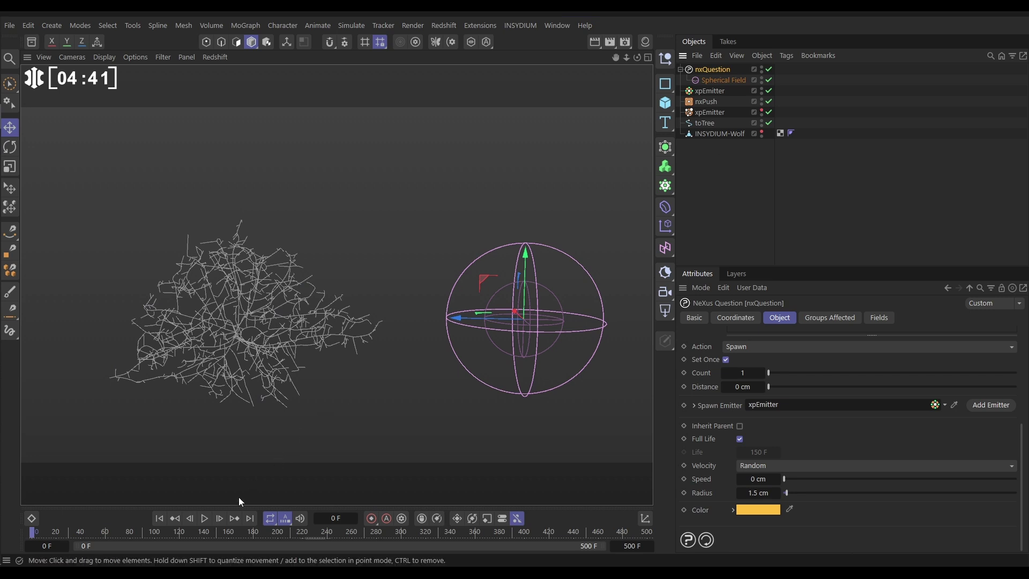
click(205, 518)
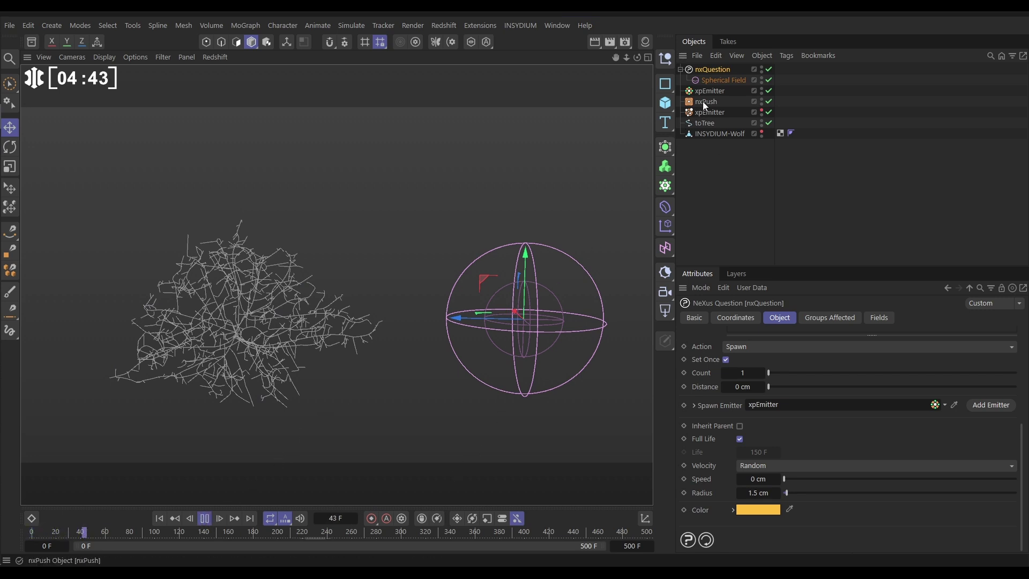
click(721, 80)
drag(482, 278, 398, 198)
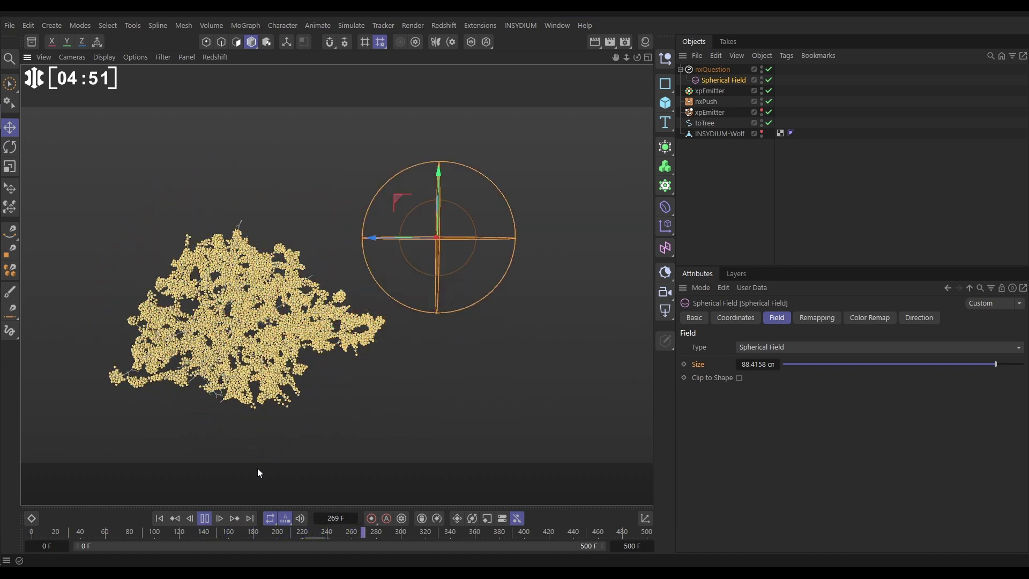
click(205, 519)
alt+drag(343, 323, 240, 321)
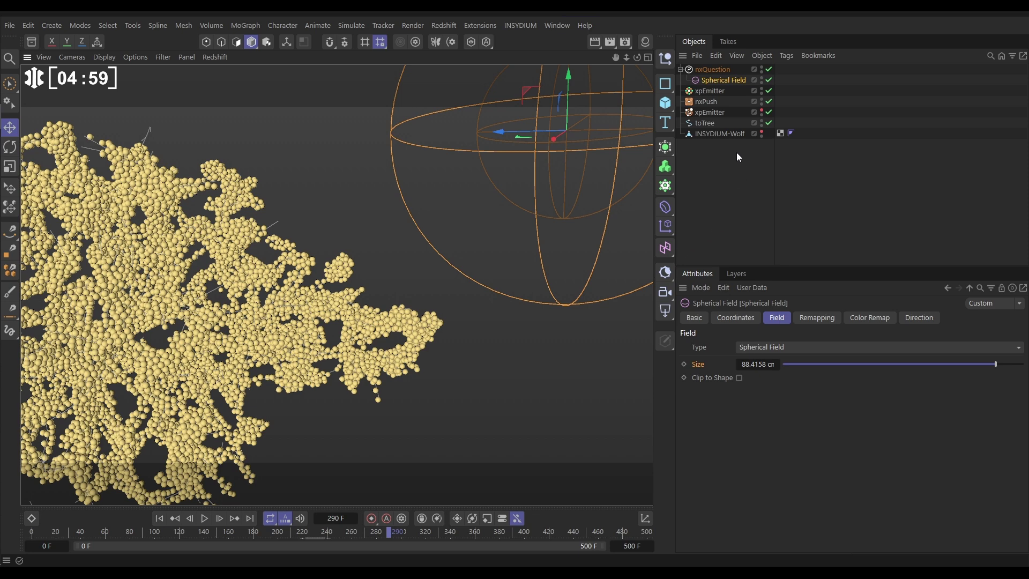
Step: Set the nxQuestion spawned particle radius to 0 cm
click(711, 70)
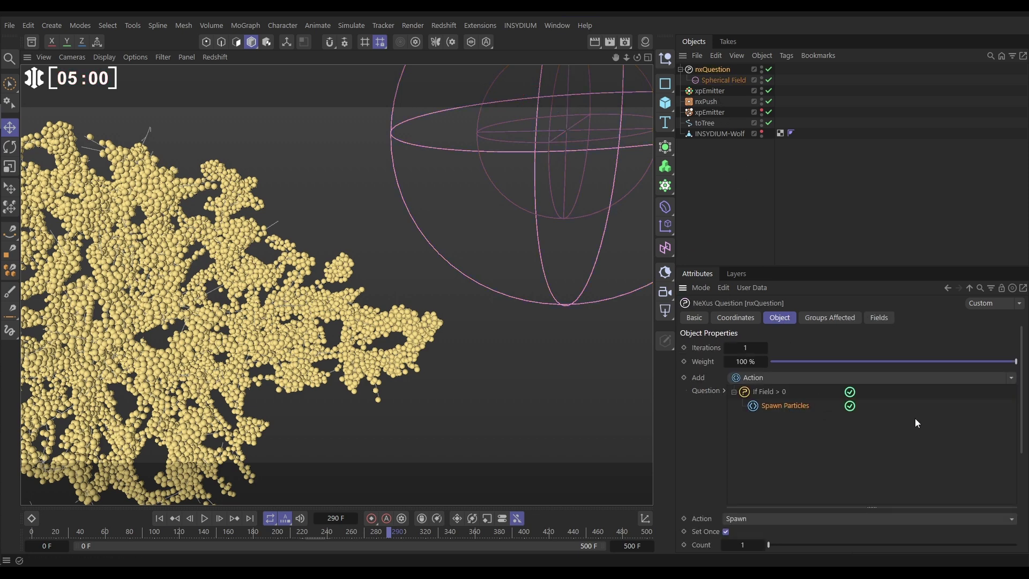
scroll(911, 439, down, 5)
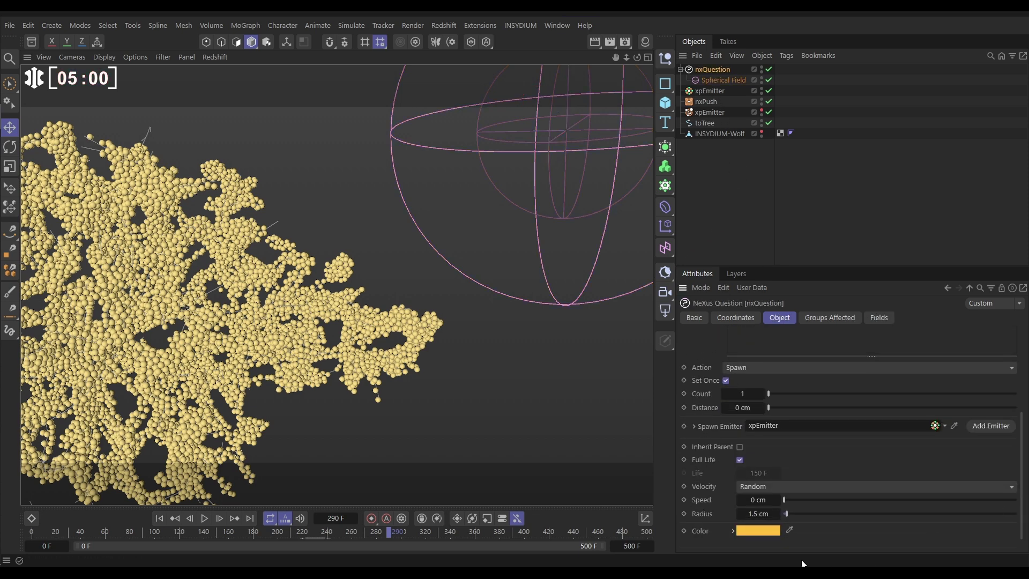
drag(786, 515, 778, 514)
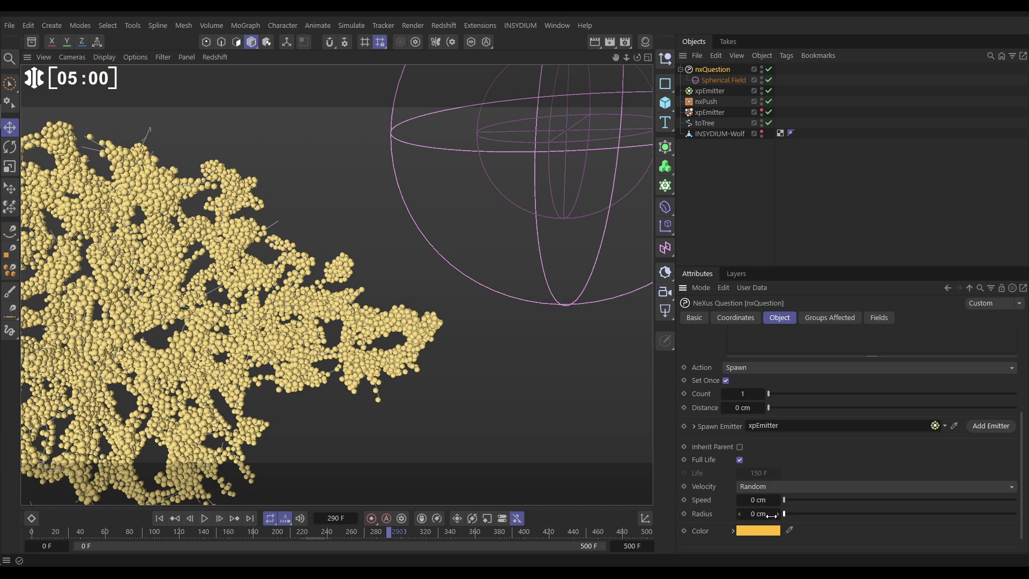
Step: Add an nxScale modifier with Radius Change 0.05 cm, Variation 16%, Clamp Within Range, Upper Radius Limit 1.5 cm
click(529, 29)
mouse_move(545, 66)
mouse_move(661, 158)
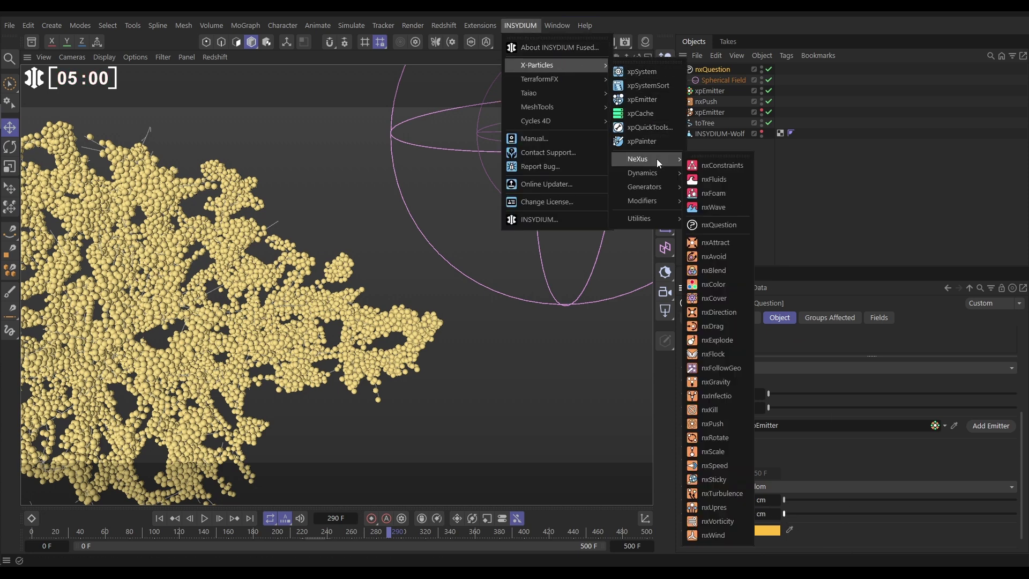
click(715, 451)
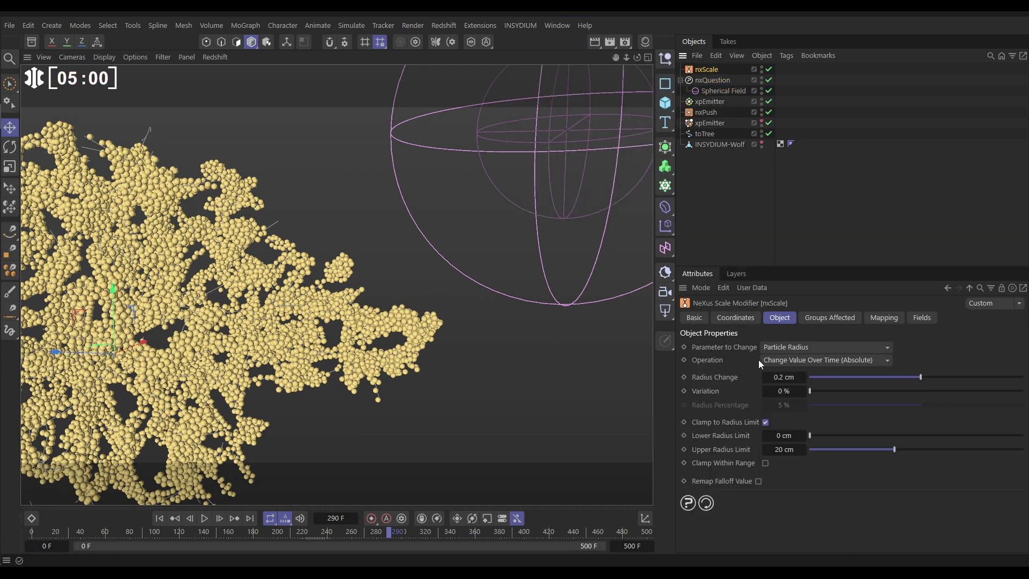
double_click(781, 377)
text(0.05)
key(Return)
drag(819, 391, 844, 390)
click(765, 463)
click(788, 451)
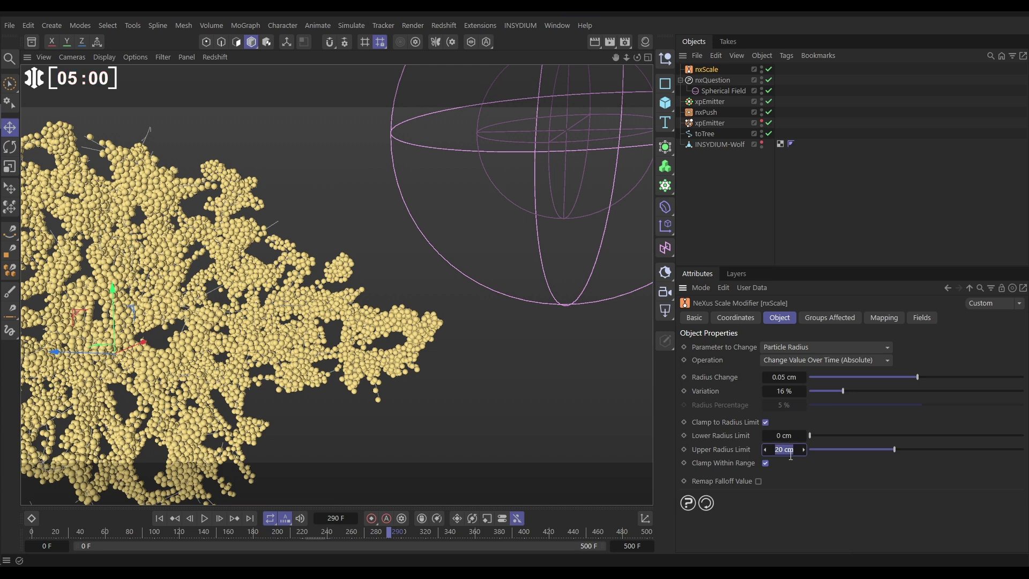
text(1.5)
key(Return)
Step: Replay from frame 0, moving the Spherical Field through the tree, and pause at frame 268
click(159, 518)
click(204, 518)
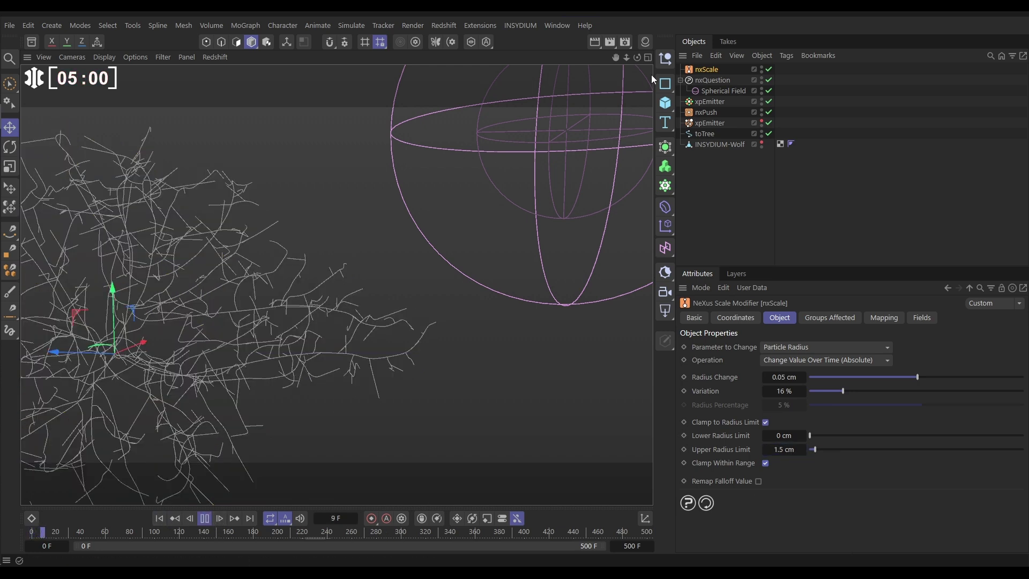
click(713, 90)
drag(536, 99, 204, 268)
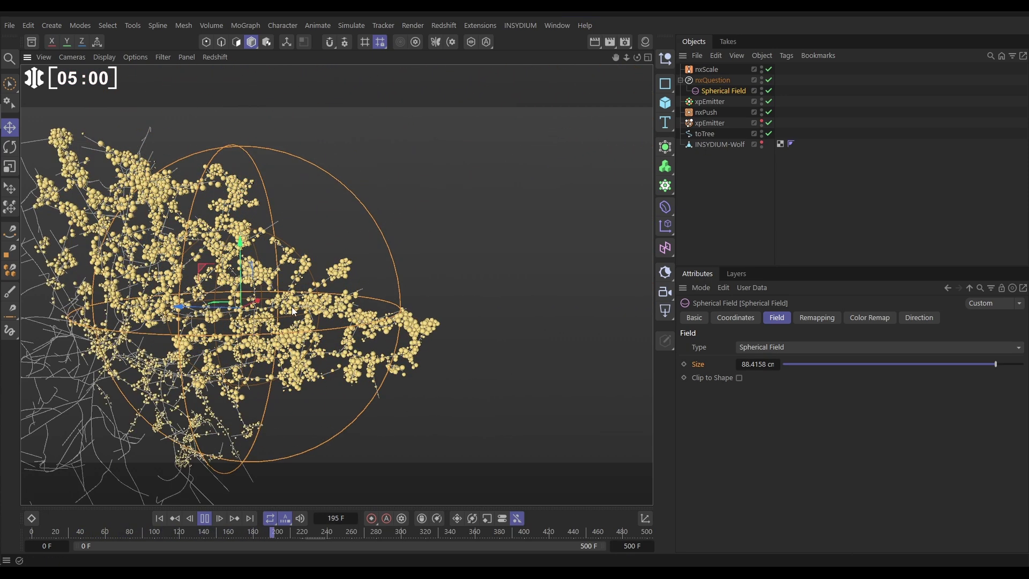
click(203, 519)
scroll(336, 331, down, 5)
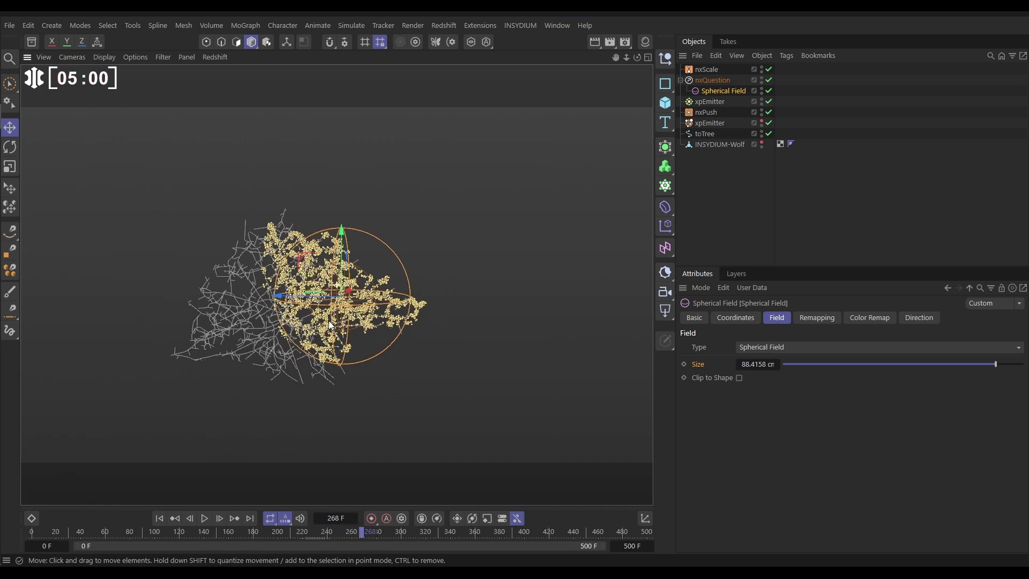
Step: Add an nxColor modifier with a Gradient by Parameter colour layer
click(517, 26)
mouse_move(538, 67)
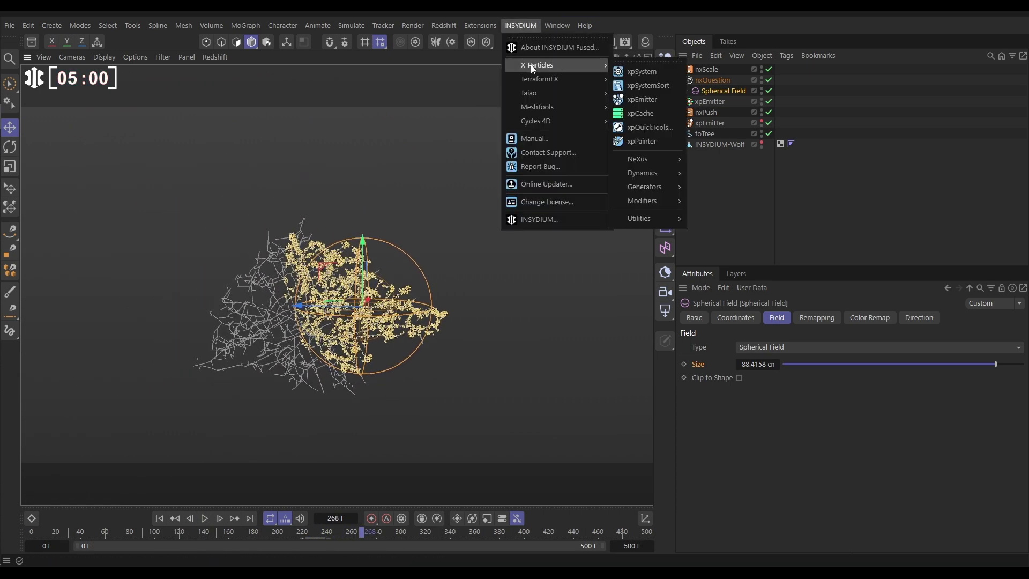
mouse_move(641, 160)
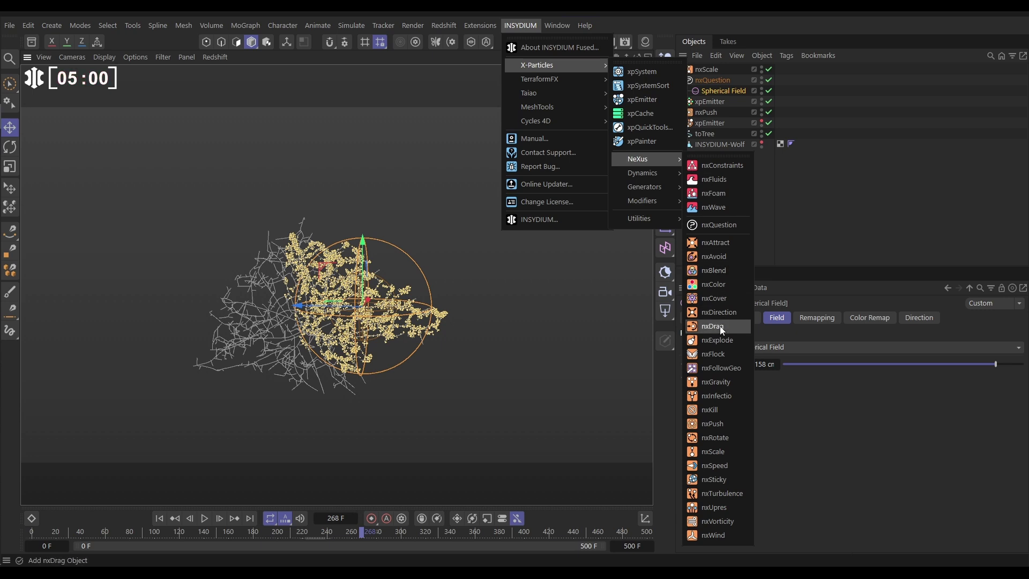
click(714, 284)
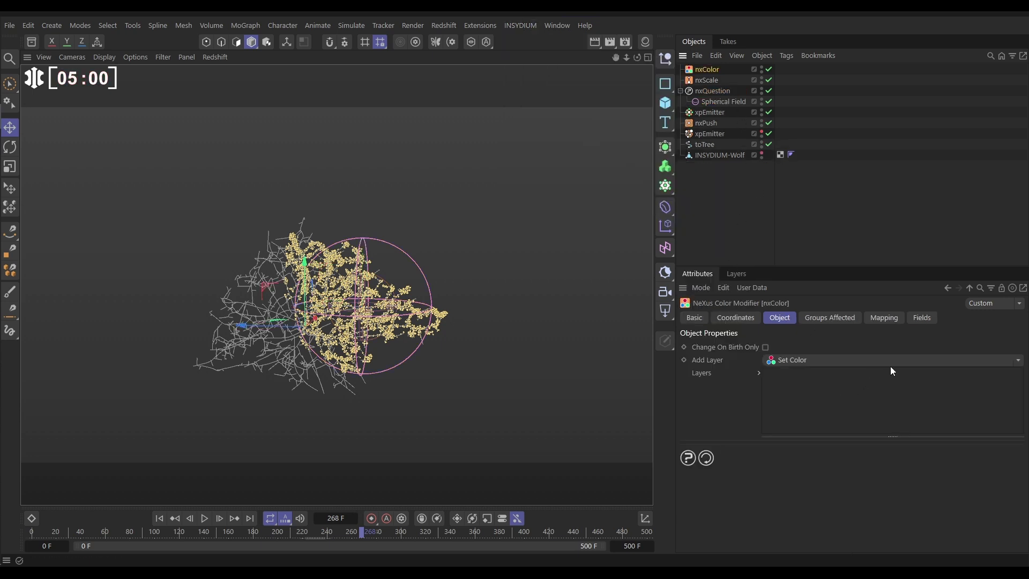
click(1018, 364)
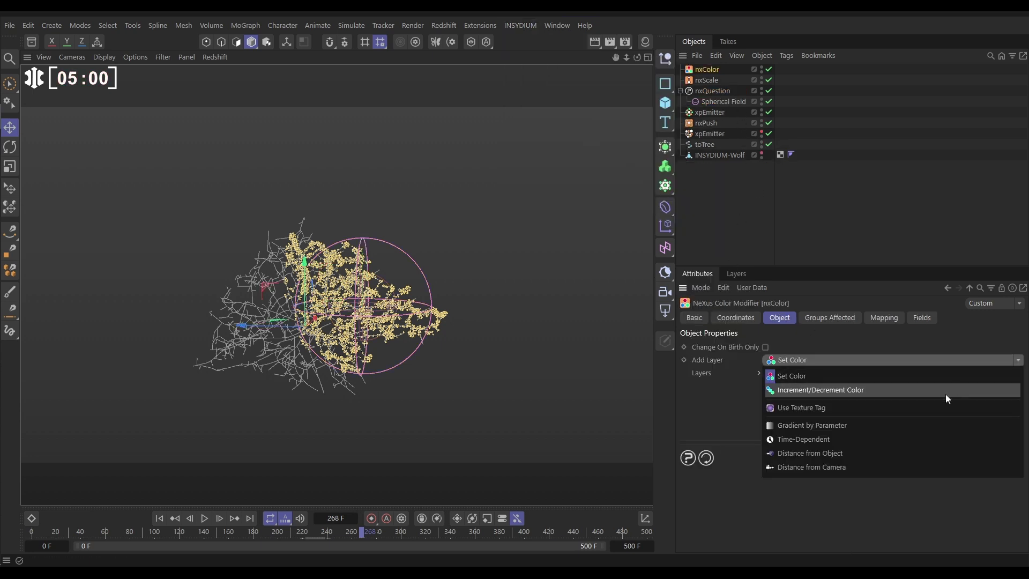
click(843, 428)
Step: Load the Black Violet Orange gradient preset and set the Gradient Parameter to Field
scroll(1018, 401, down, 2)
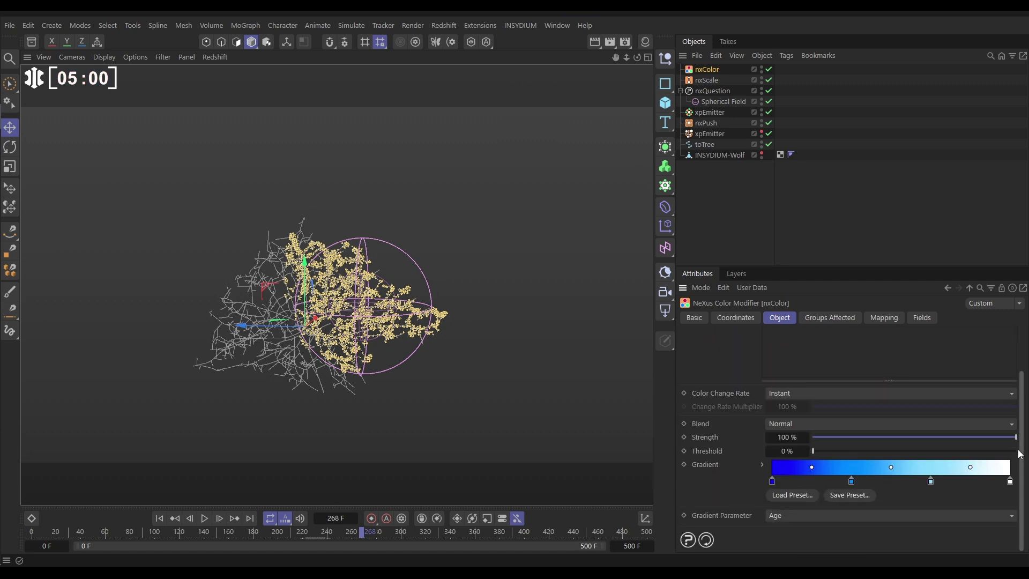
click(786, 496)
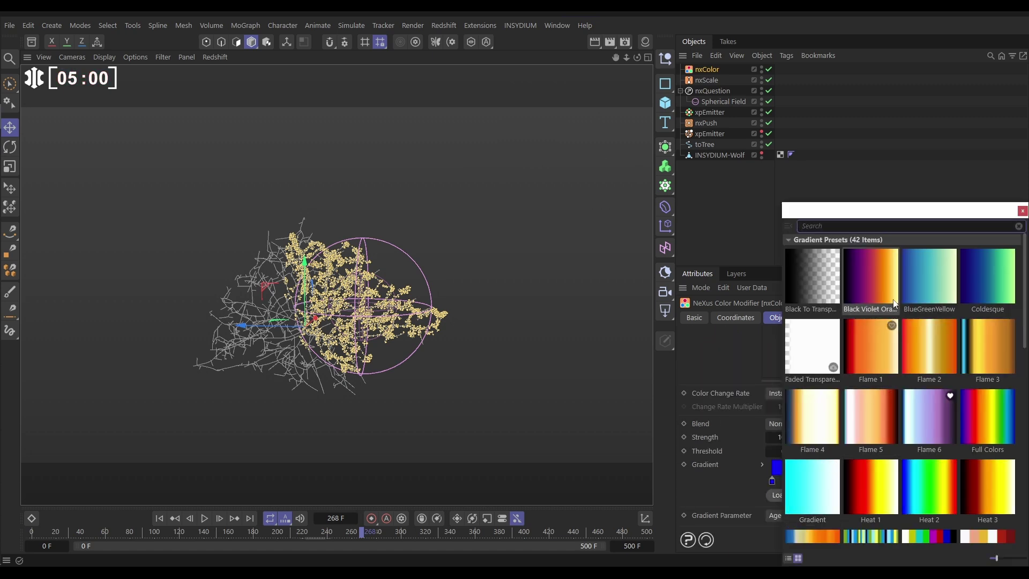
double_click(858, 277)
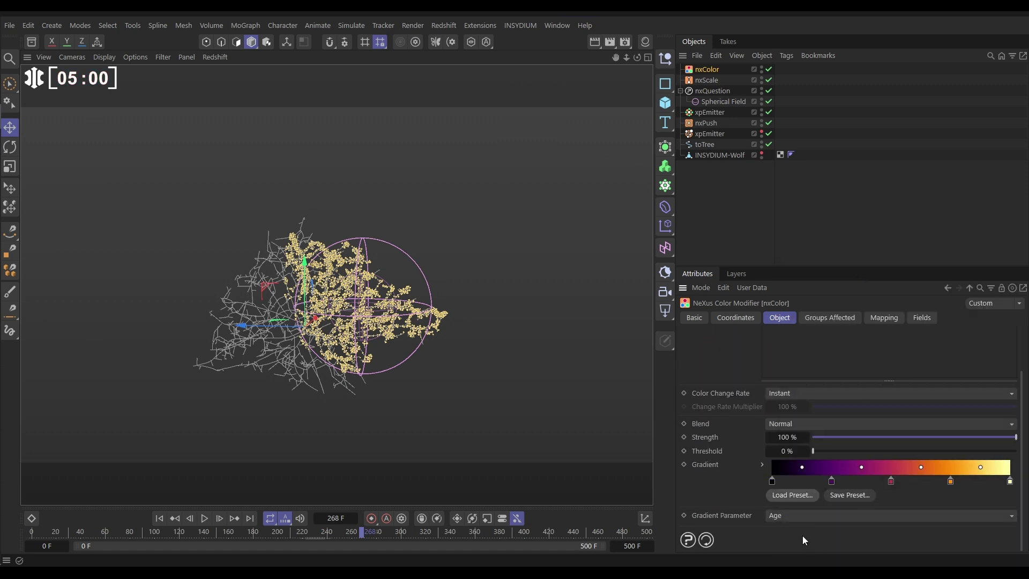
click(792, 516)
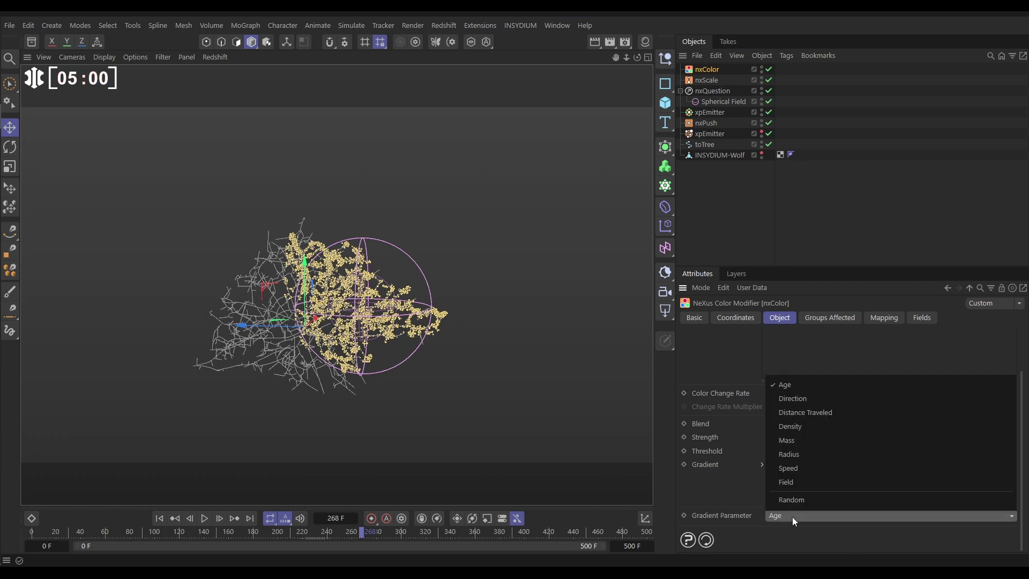
click(786, 482)
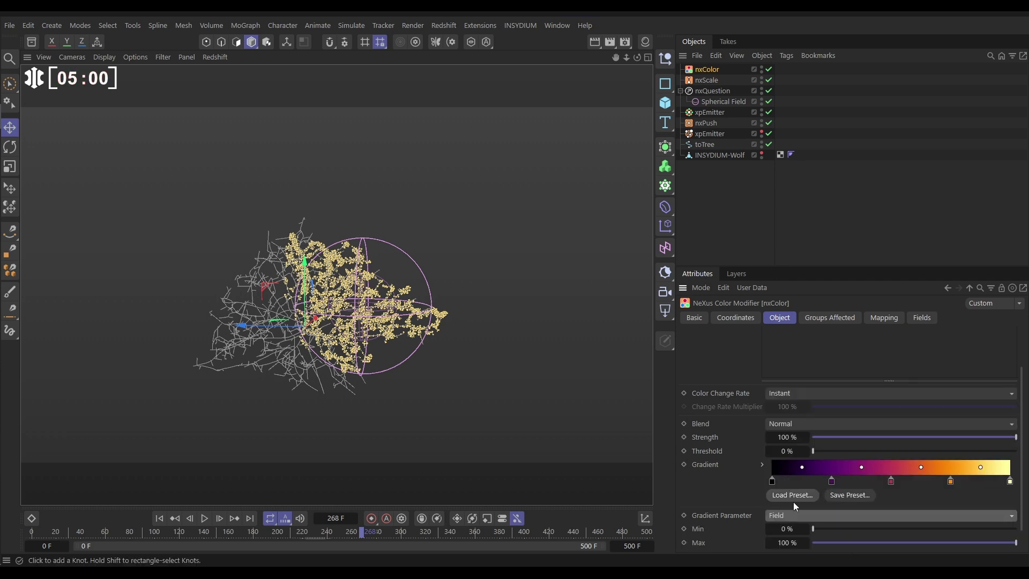
Step: Add INSYDIUM-Wolf to nxColor's Fields list and set its Mode to Surface
click(922, 317)
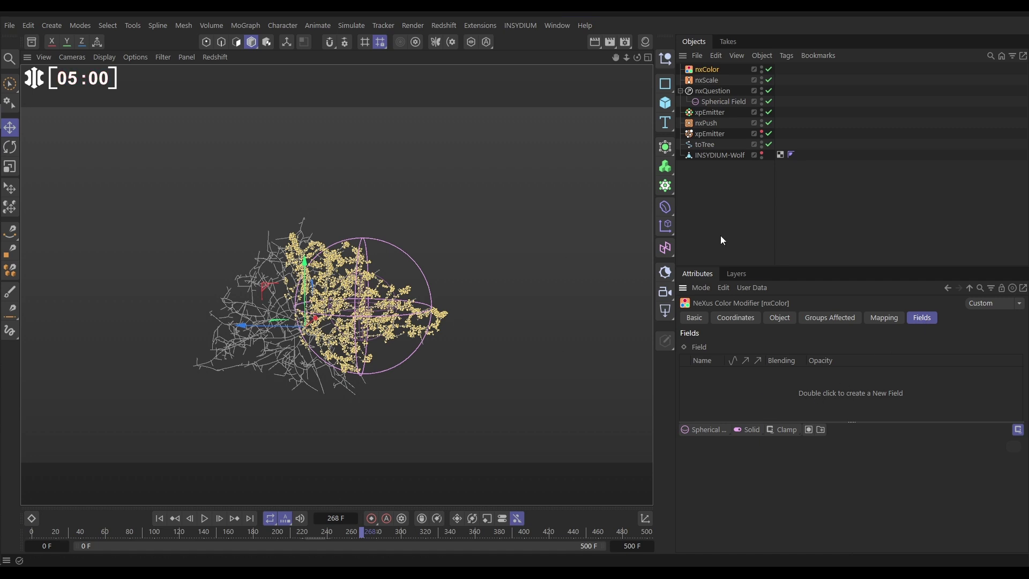
drag(710, 154, 744, 395)
click(745, 377)
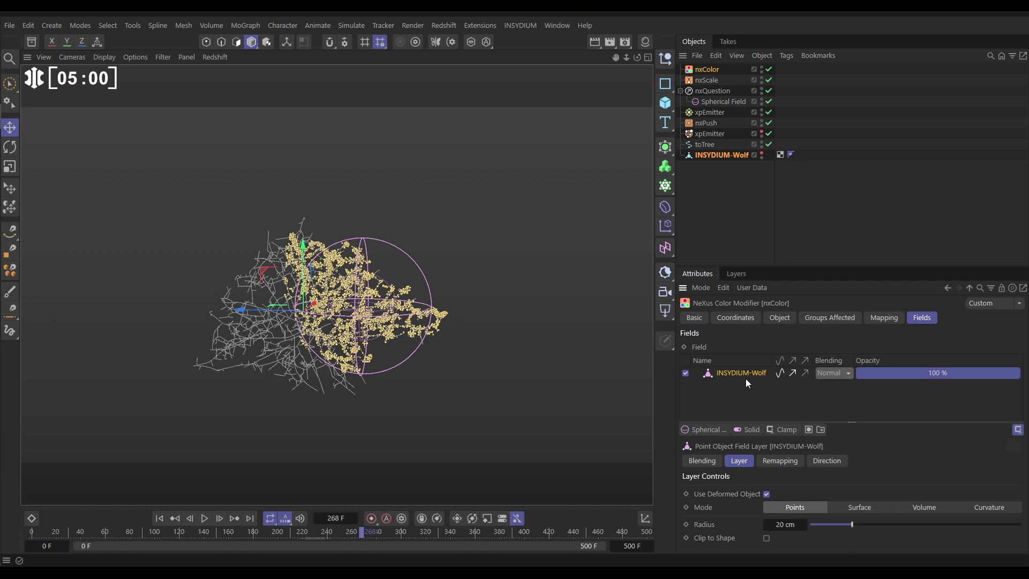
click(862, 508)
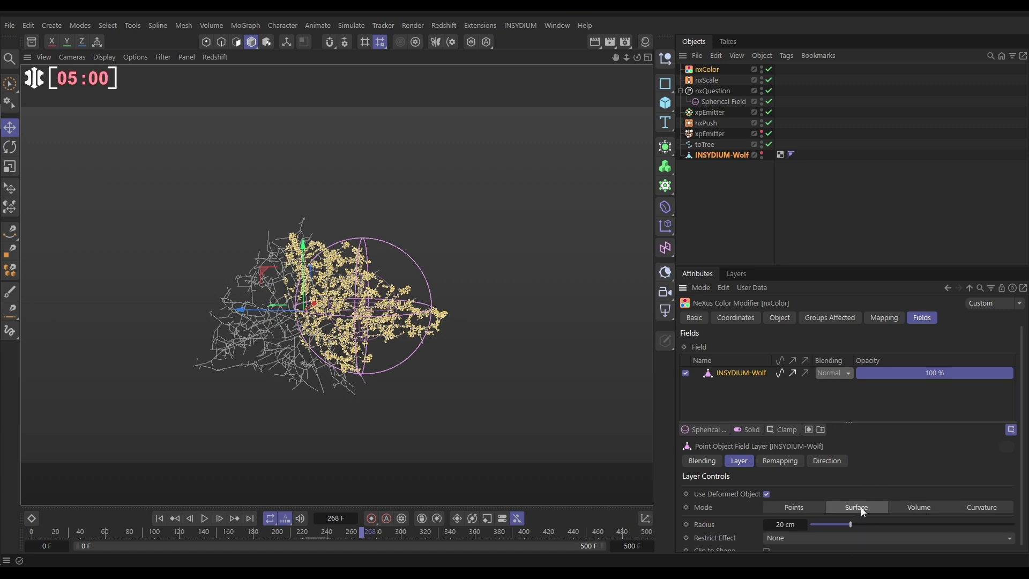
Step: Preview the colours up to frame 406 and raise the wolf field Radius to 45 cm
click(204, 520)
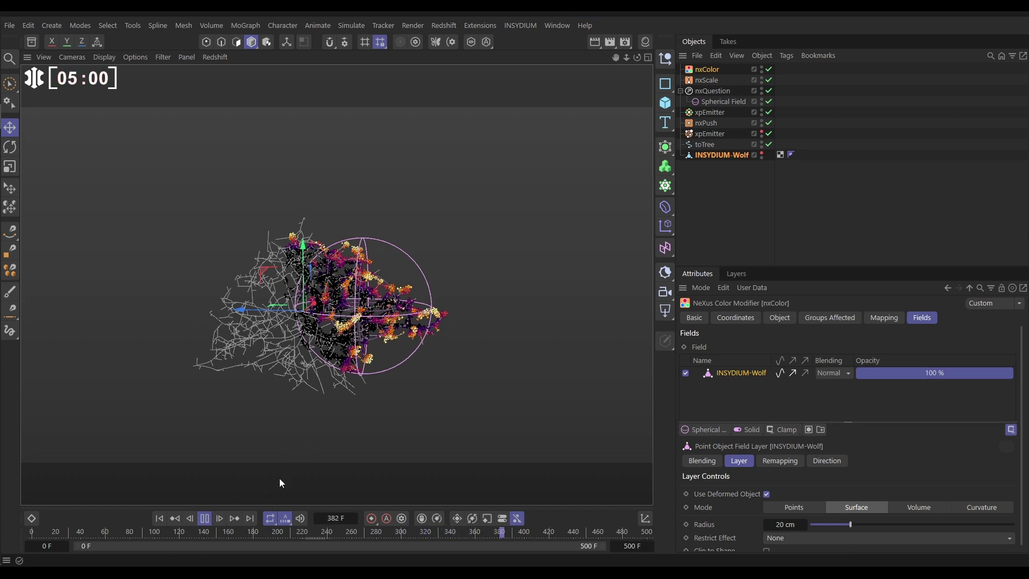
click(204, 518)
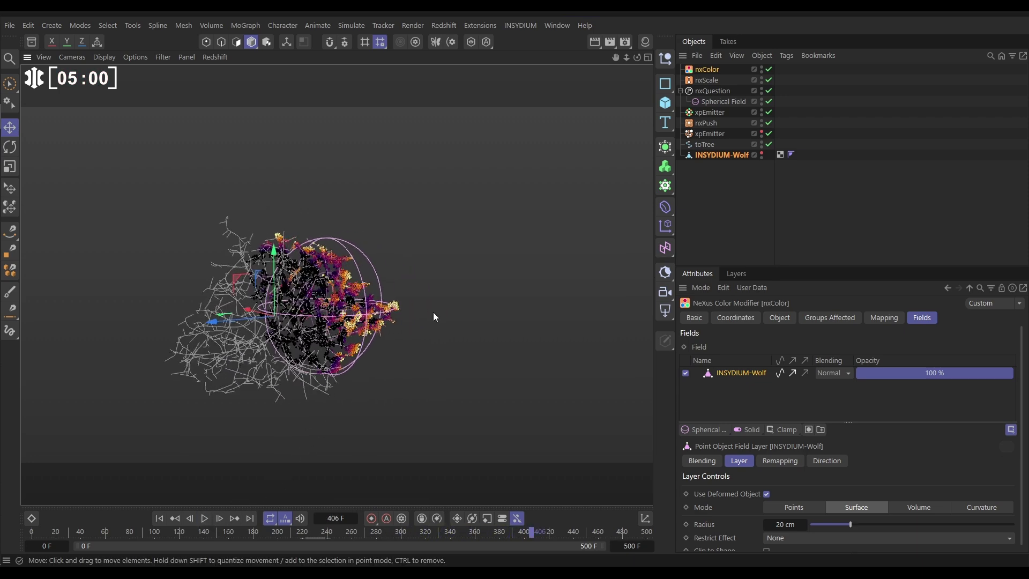
alt+drag(441, 314, 471, 353)
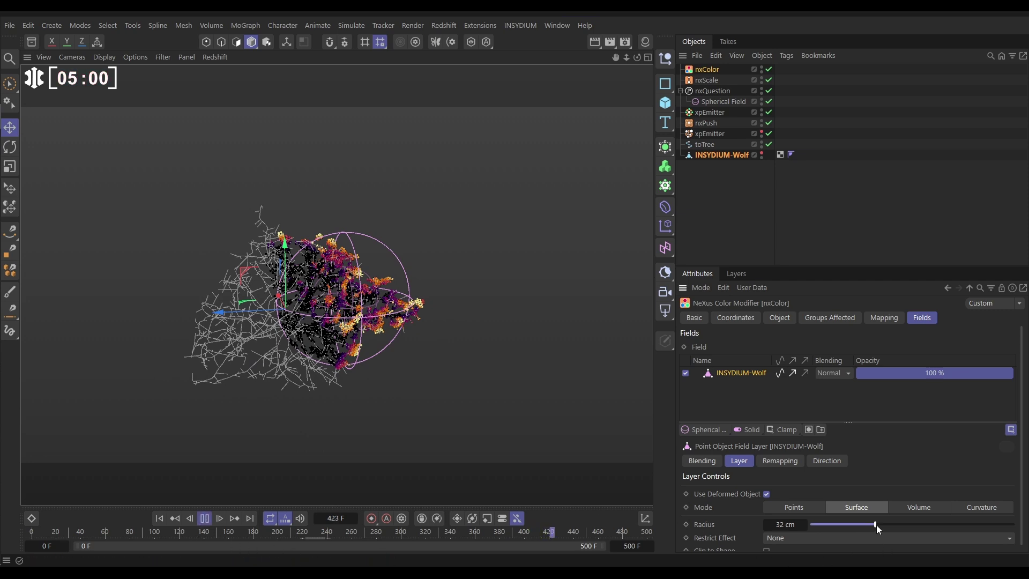
drag(877, 523, 902, 522)
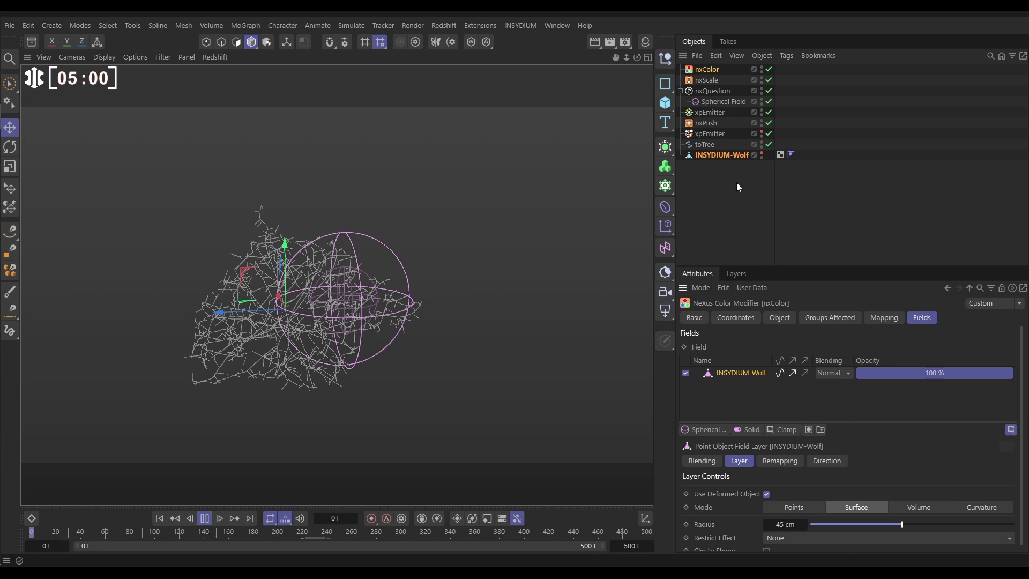
Step: Move the Spherical Field across the tree and make the INSYDIUM-Wolf mesh visible in the viewport
click(720, 102)
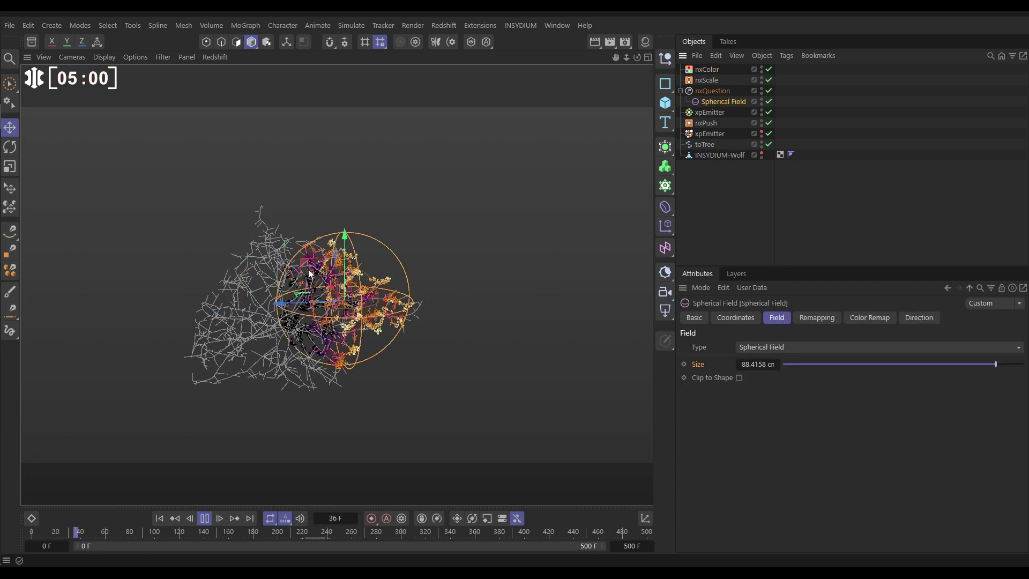
drag(279, 301, 394, 190)
click(762, 153)
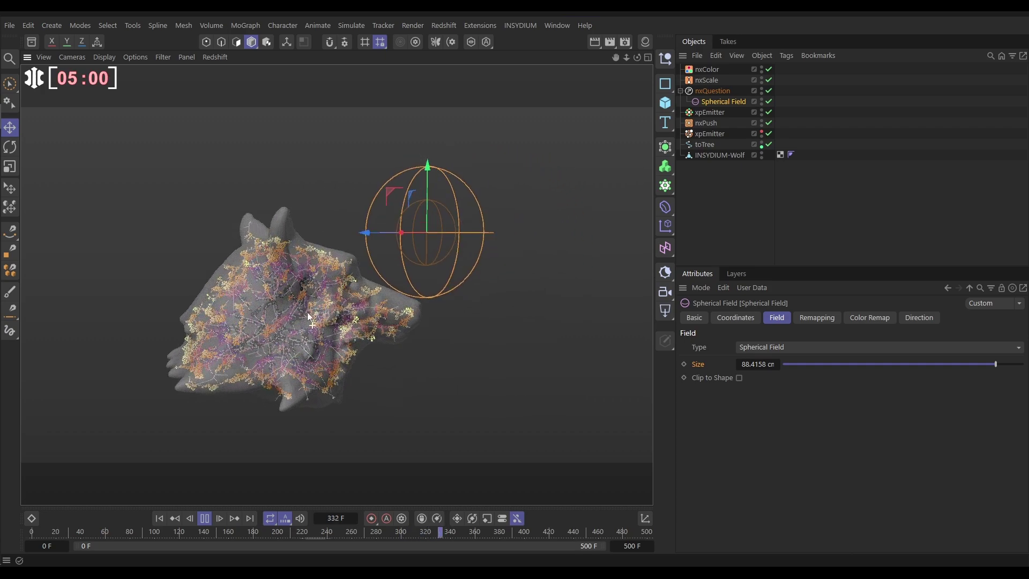
scroll(325, 315, up, 6)
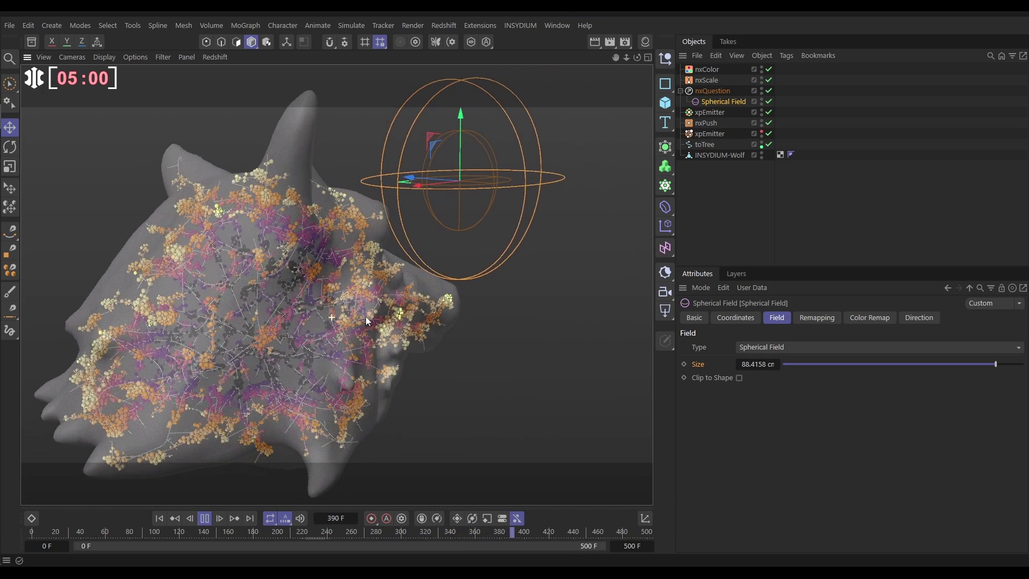